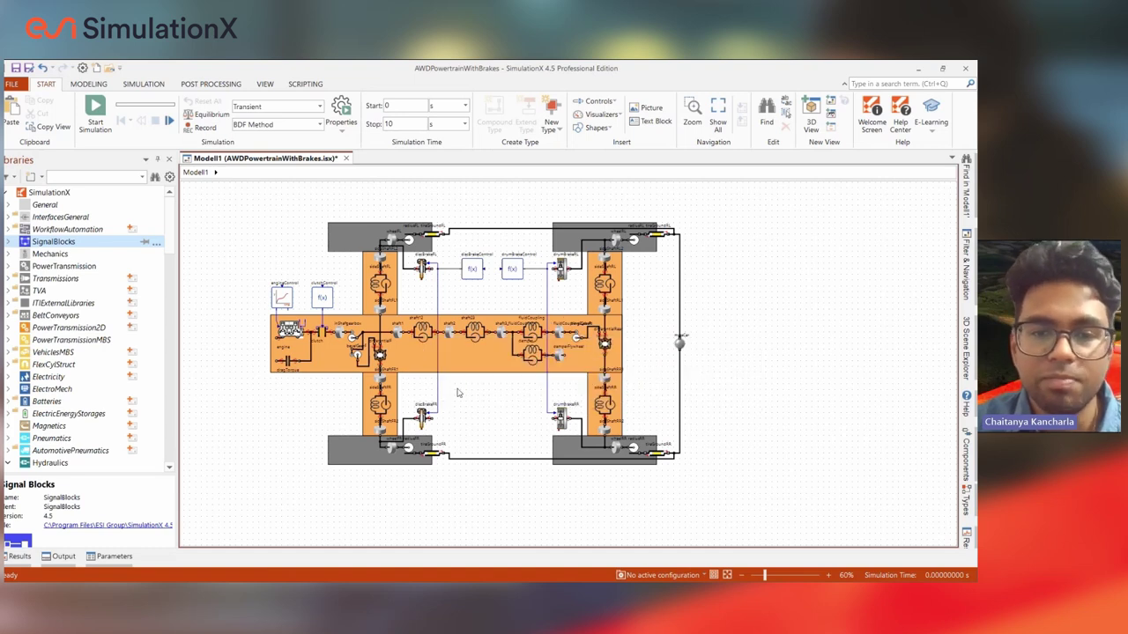
Inspect the properties of the input shaft and side shaft sideShaftRR2, then close the window.
click(339, 335)
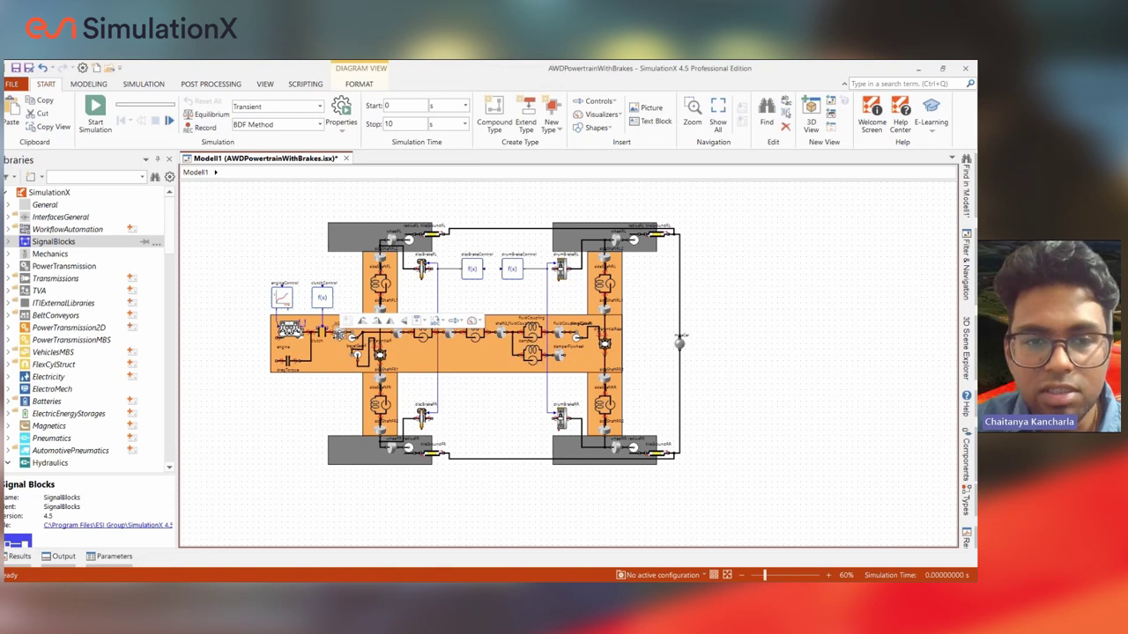
double_click(340, 337)
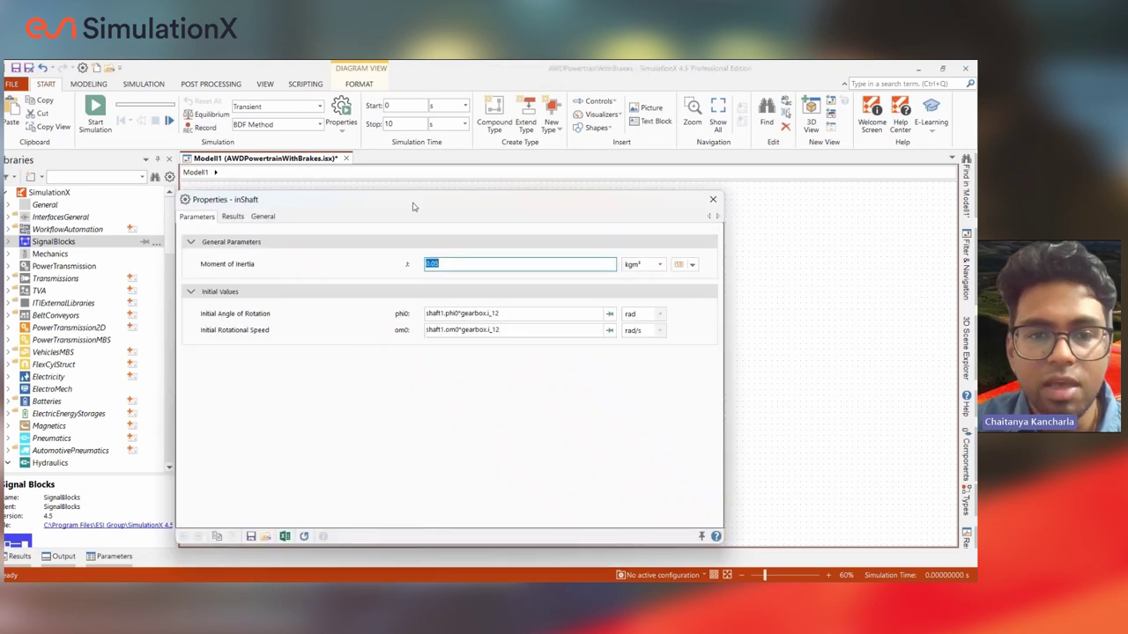
drag(617, 210, 437, 207)
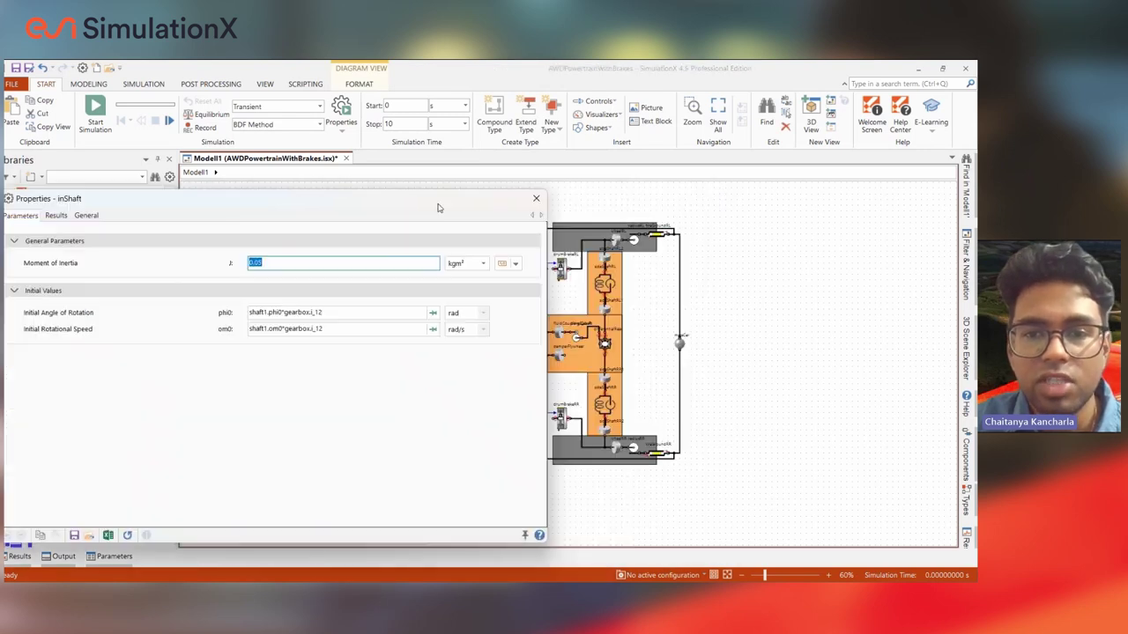
click(524, 535)
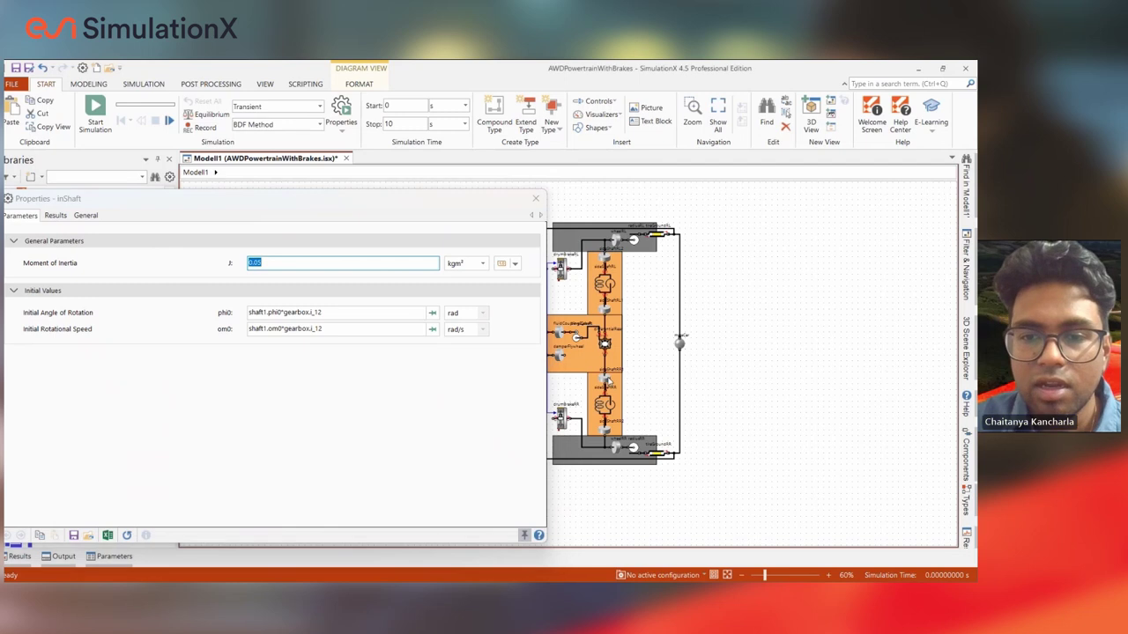
click(607, 429)
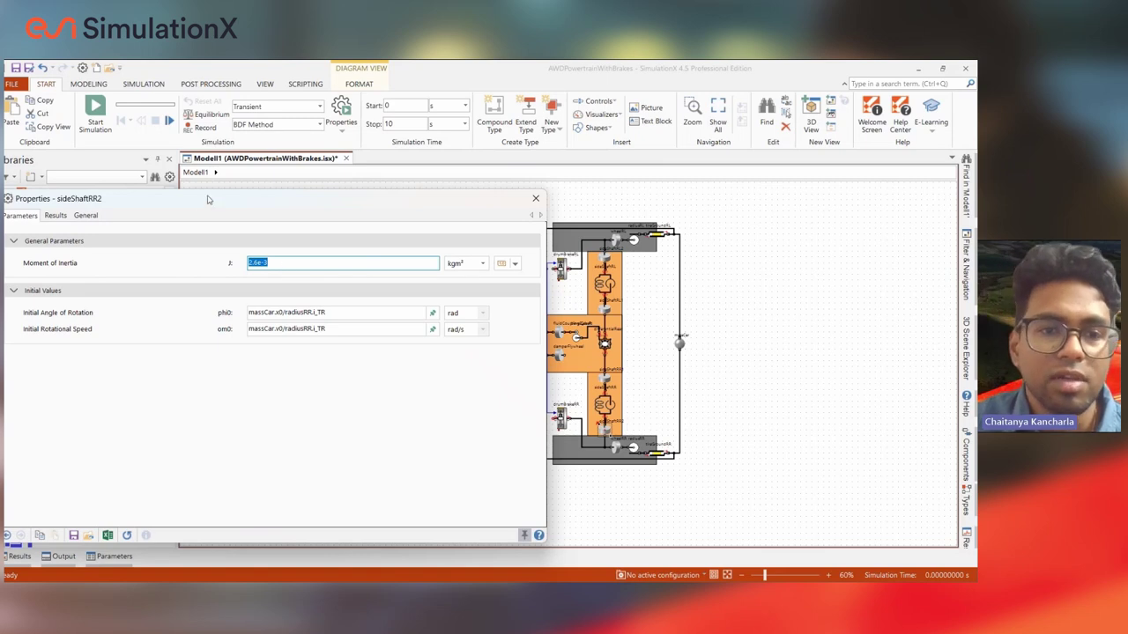
drag(208, 202, 264, 223)
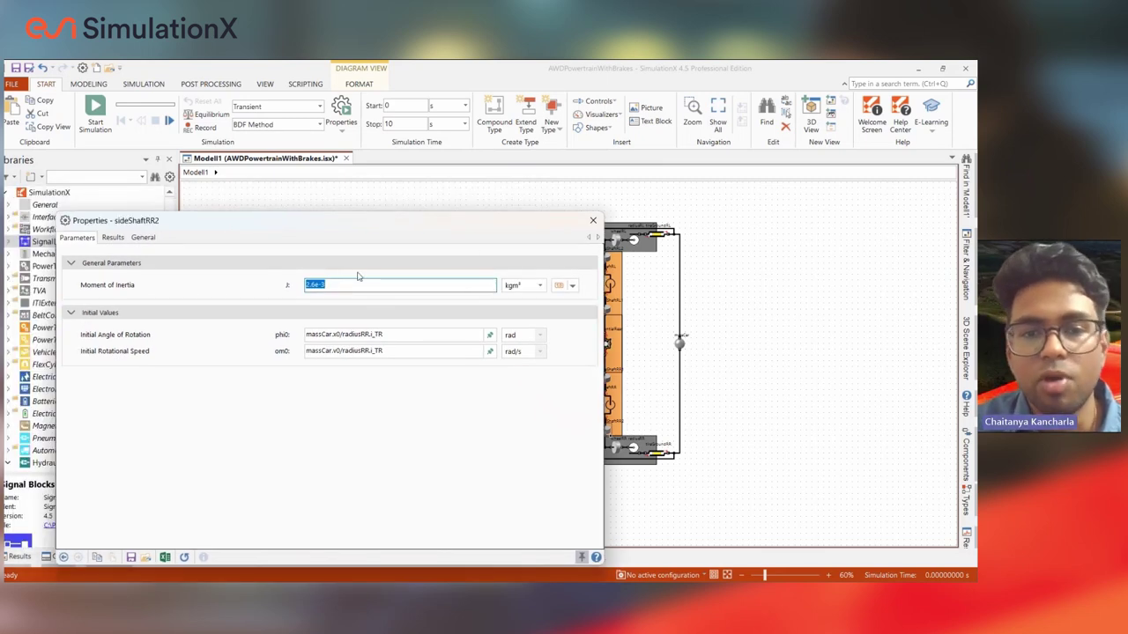
click(592, 222)
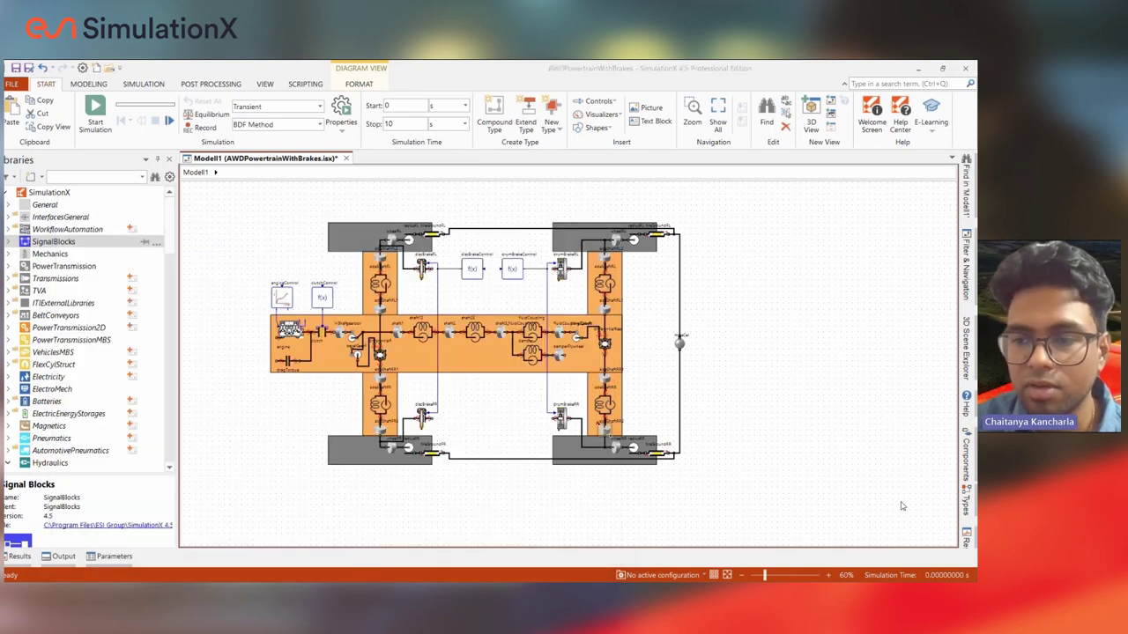
From the Types panel, create a new record type in Modell1.
click(964, 497)
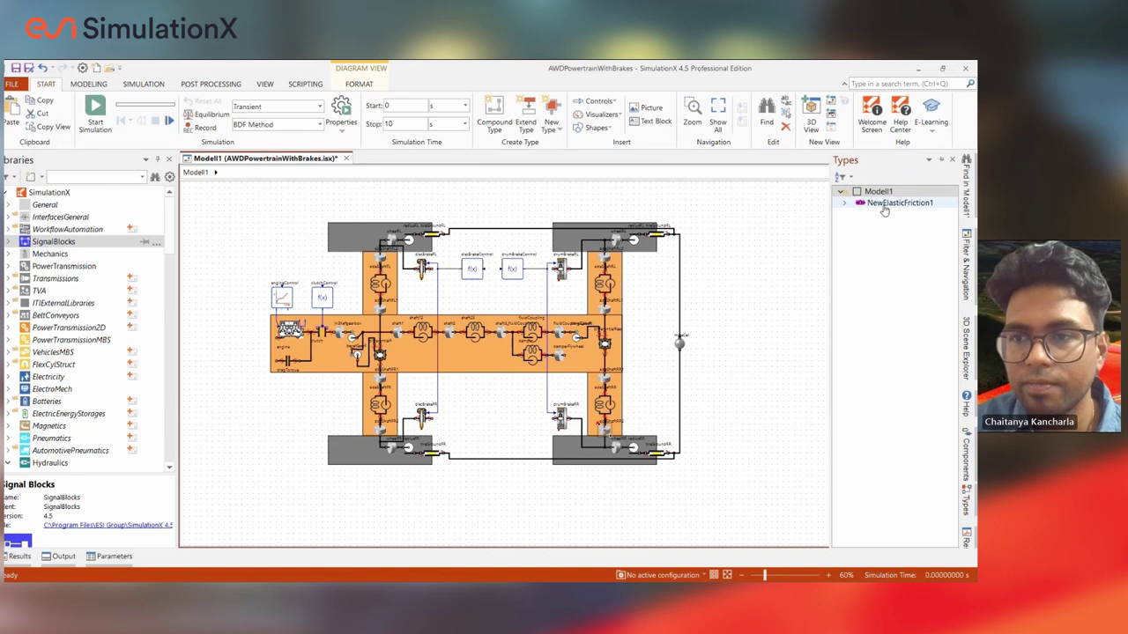
right_click(891, 192)
mouse_move(917, 200)
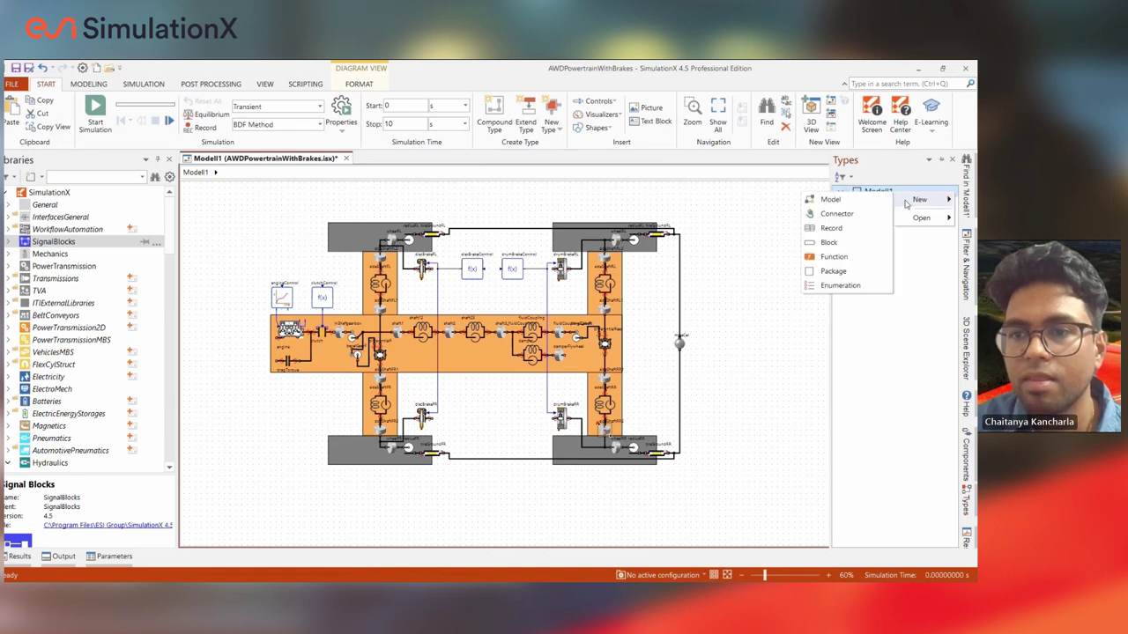
click(860, 231)
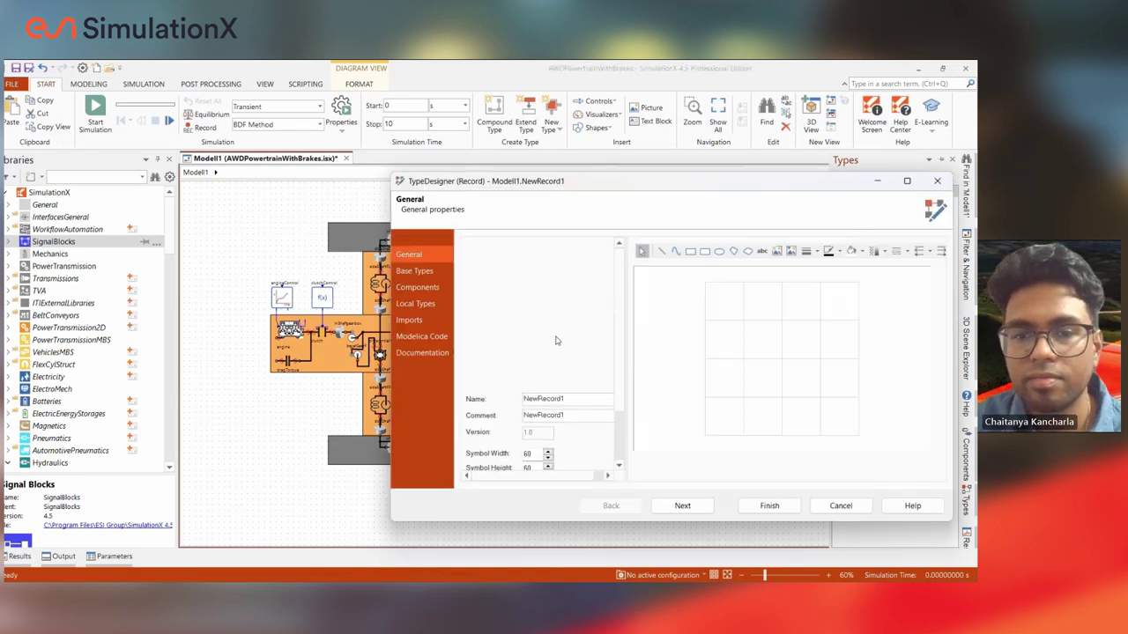
Name the record Input_Parameters and give it the comment 'Input Parameters'.
text(INp)
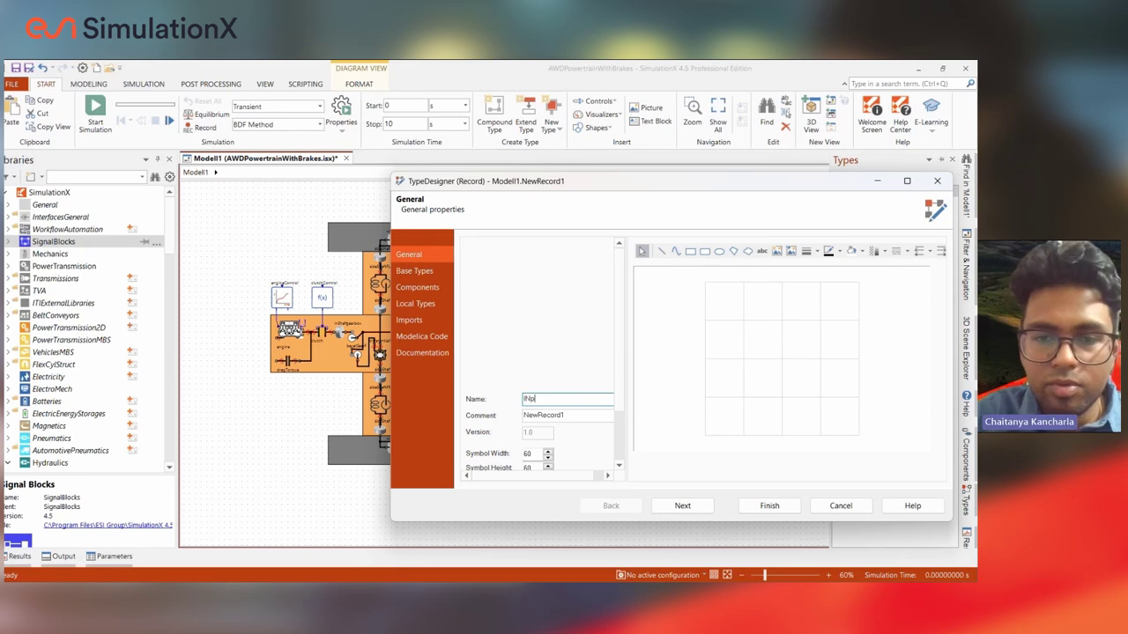
text(u)
key(BackSpace)
key(BackSpace)
key(BackSpace)
key(BackSpace)
text(Inpu)
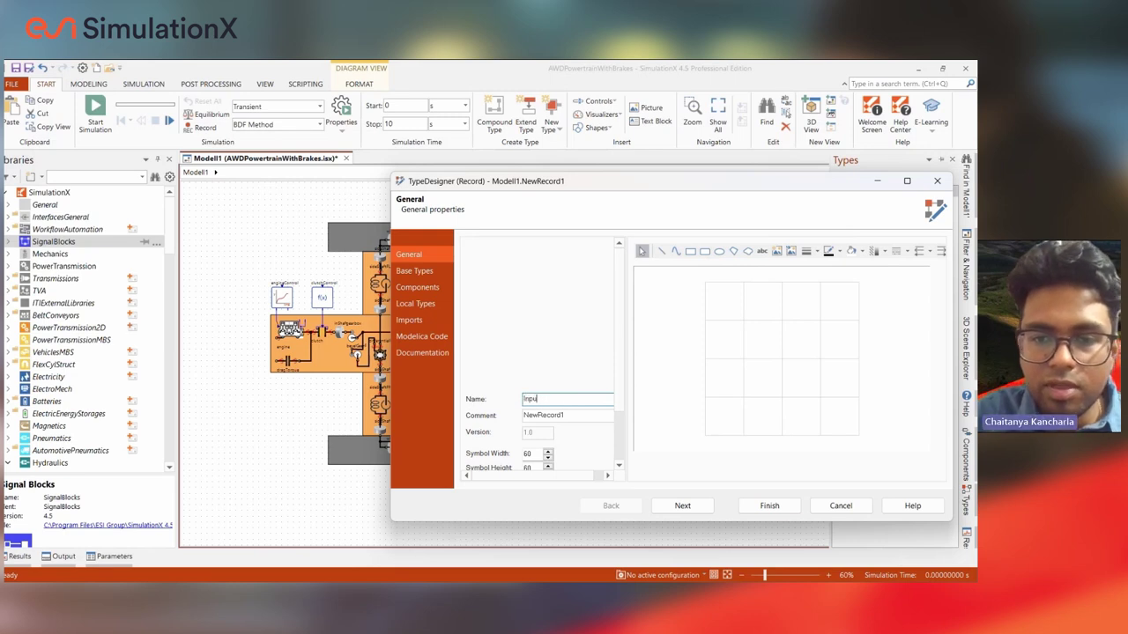
text(t_para)
key(BackSpace)
key(BackSpace)
key(BackSpace)
key(BackSpace)
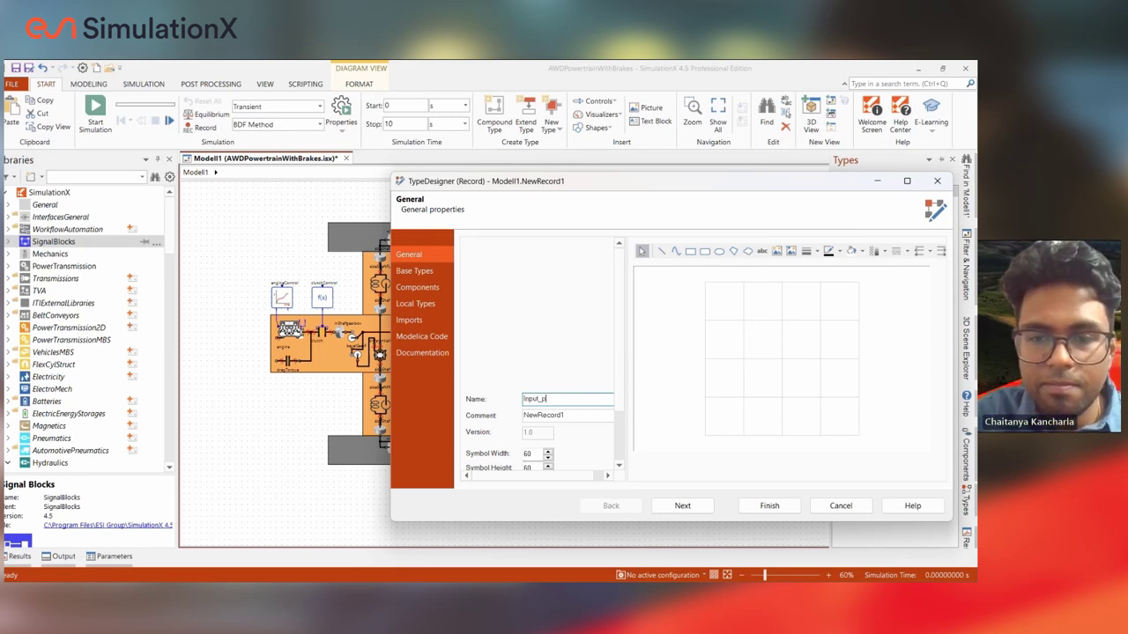
text(Parameters)
key(Tab)
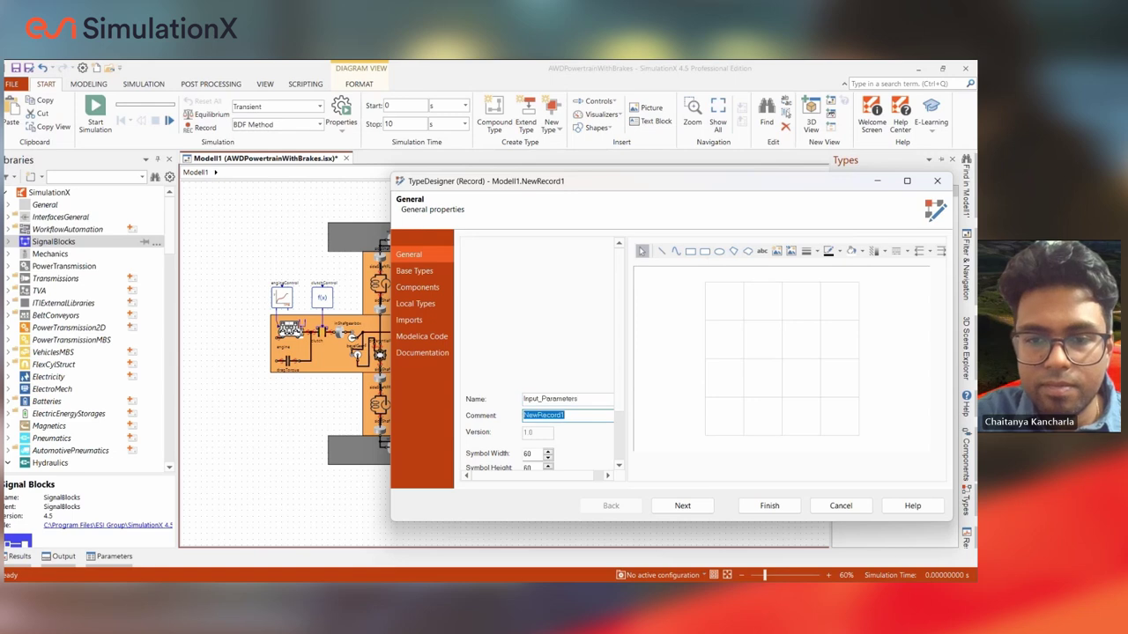
text(Input Parameters)
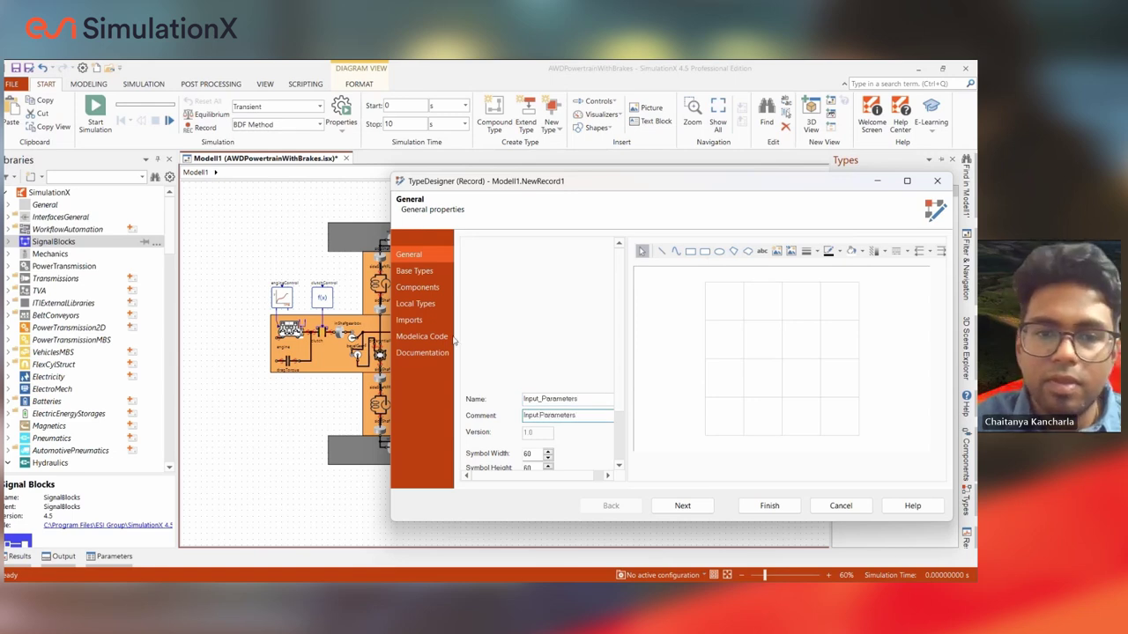
Add a car picture as the record symbol on the General page, then show the empty Components page.
click(438, 291)
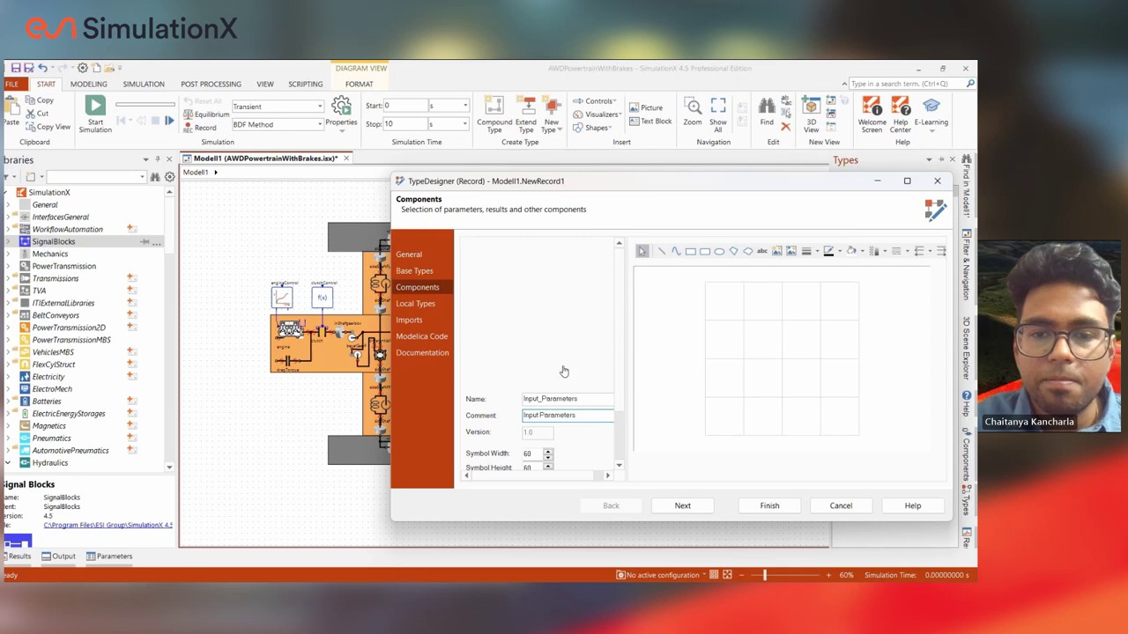
click(405, 255)
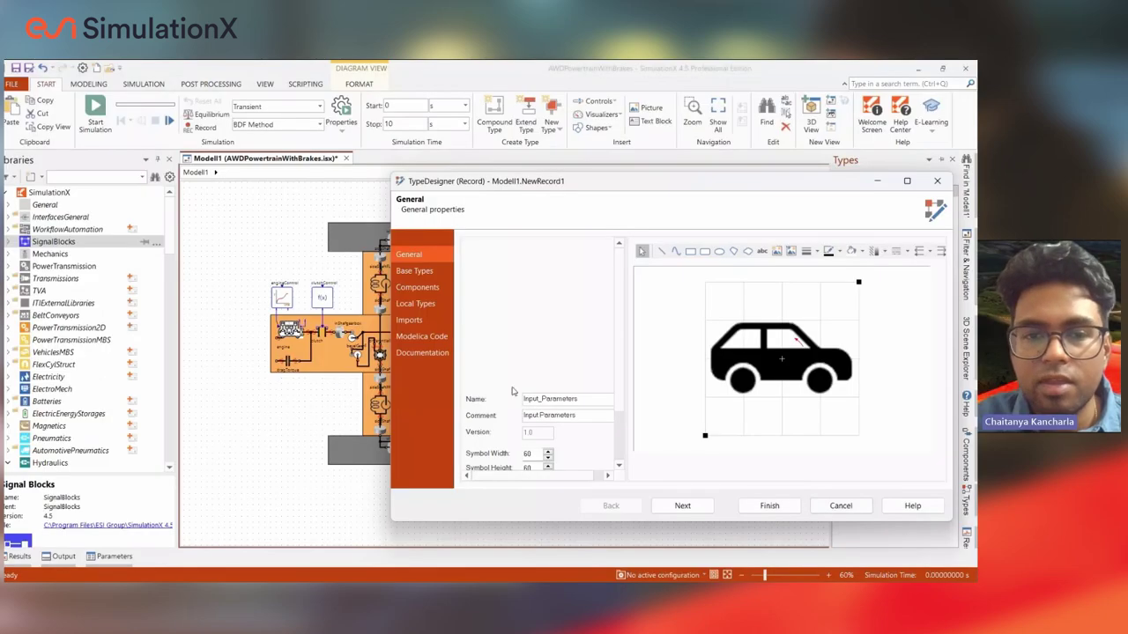
click(418, 288)
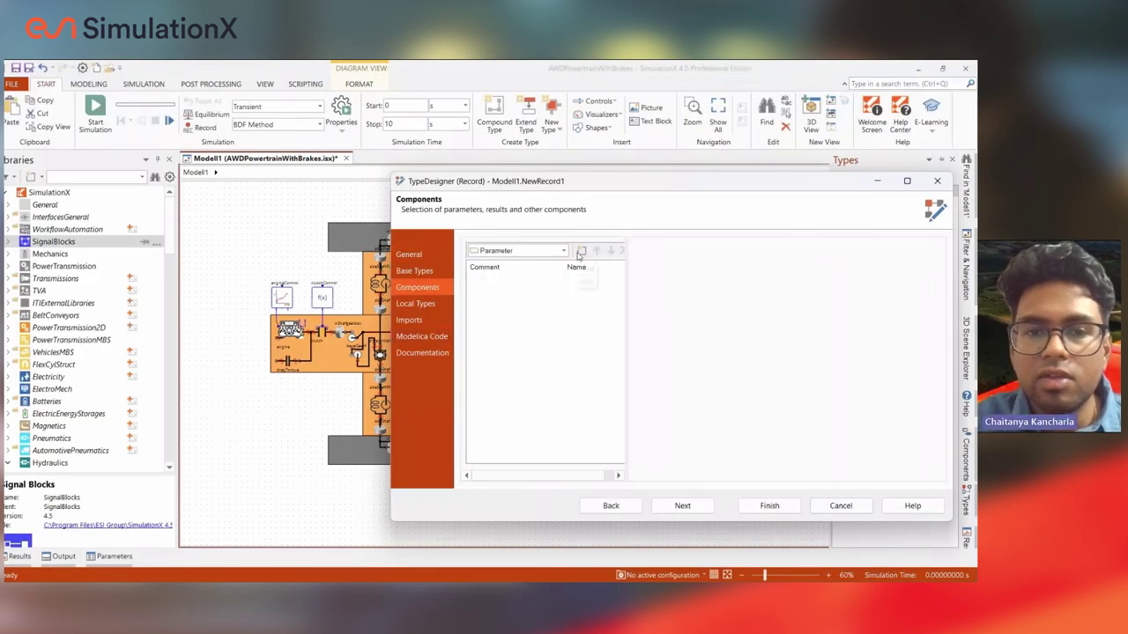
Add a parameter named JShaft with the comment 'Primary Shaft Inertia'.
click(581, 250)
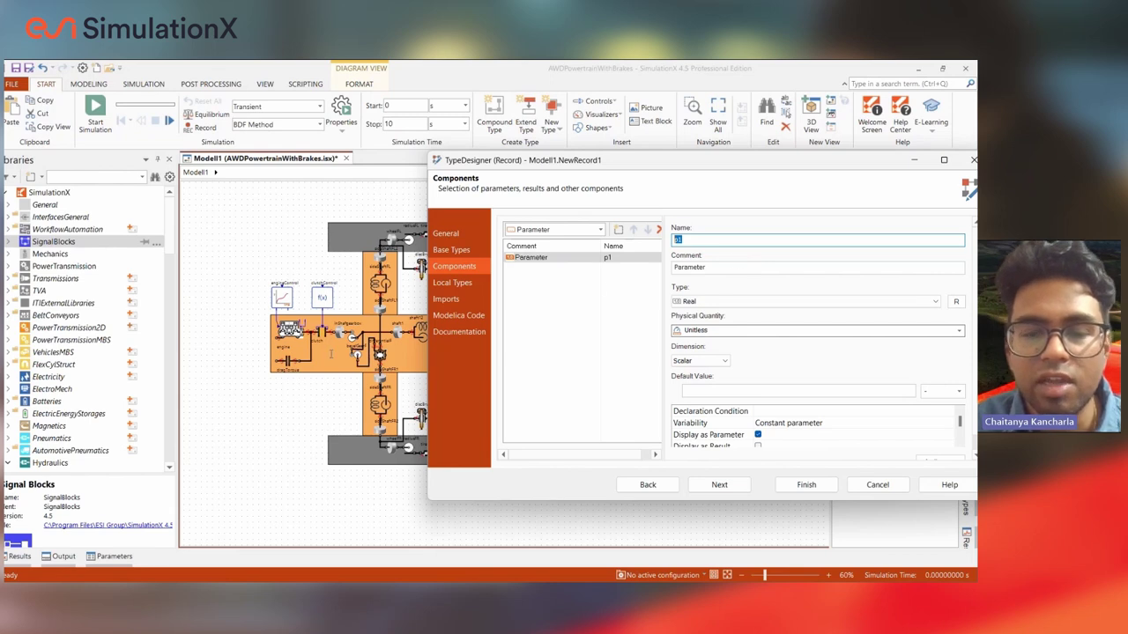
click(722, 240)
key(BackSpace)
key(BackSpace)
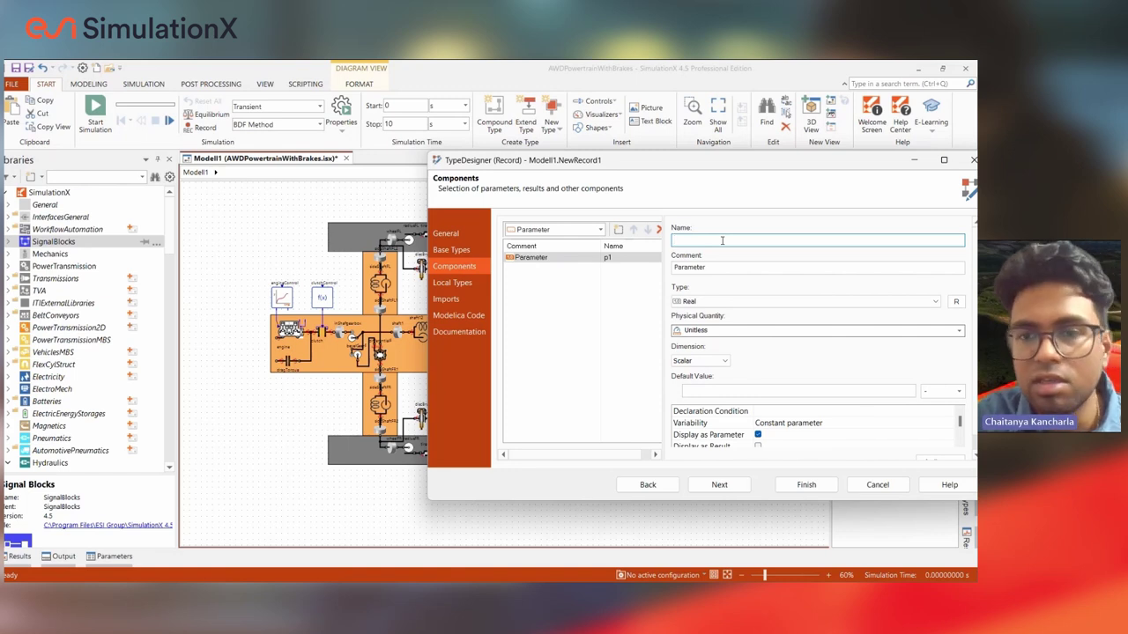
text(Shaft)
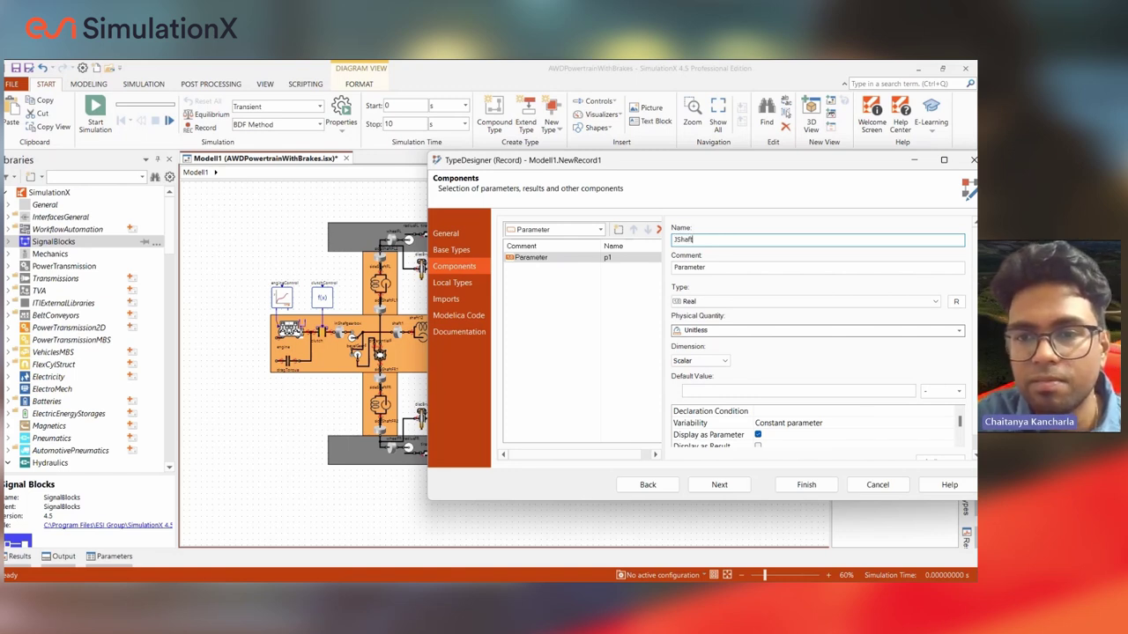
key(Tab)
text(S)
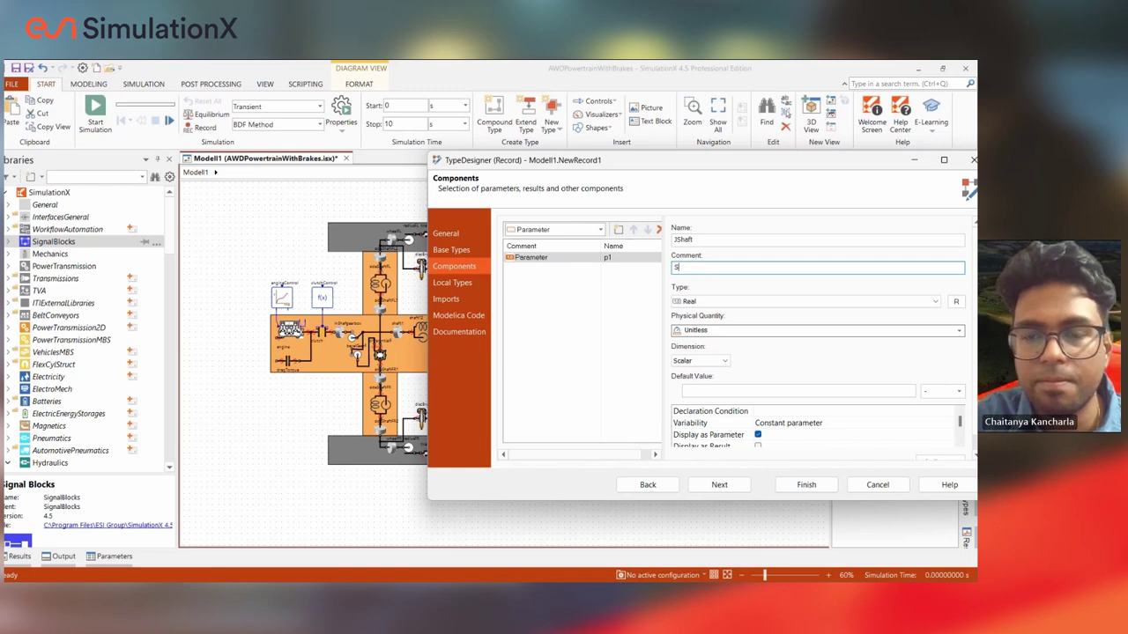
text(rimary Shaft Inertia)
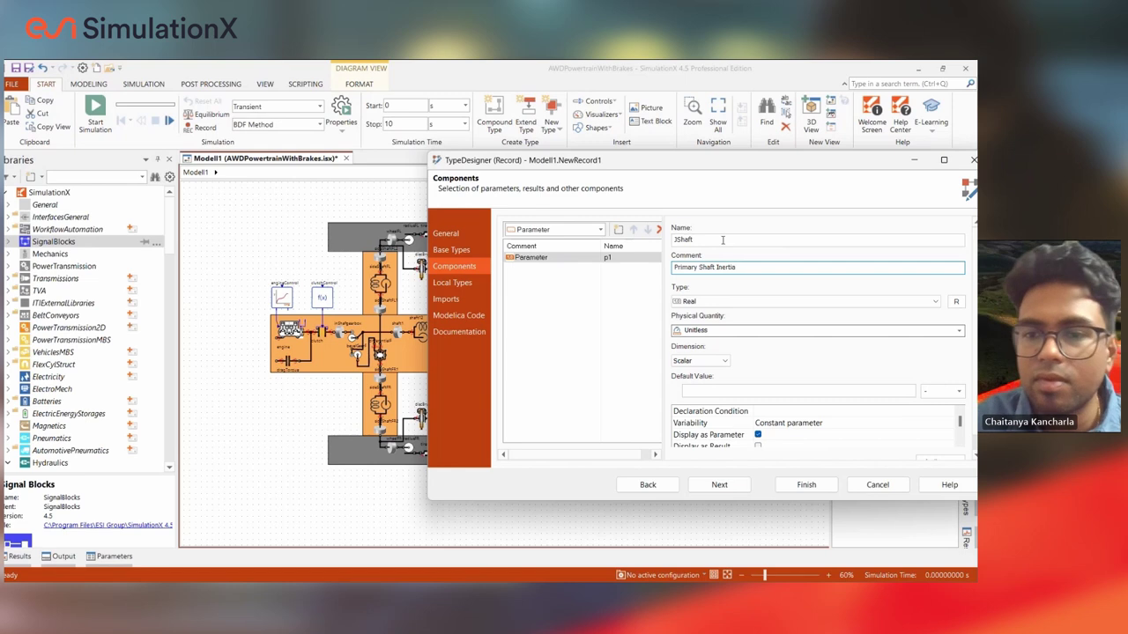
Set JShaft's physical quantity to Mechanics (Rotary) > Moment of Inertia with default 0.1.
click(872, 334)
click(958, 331)
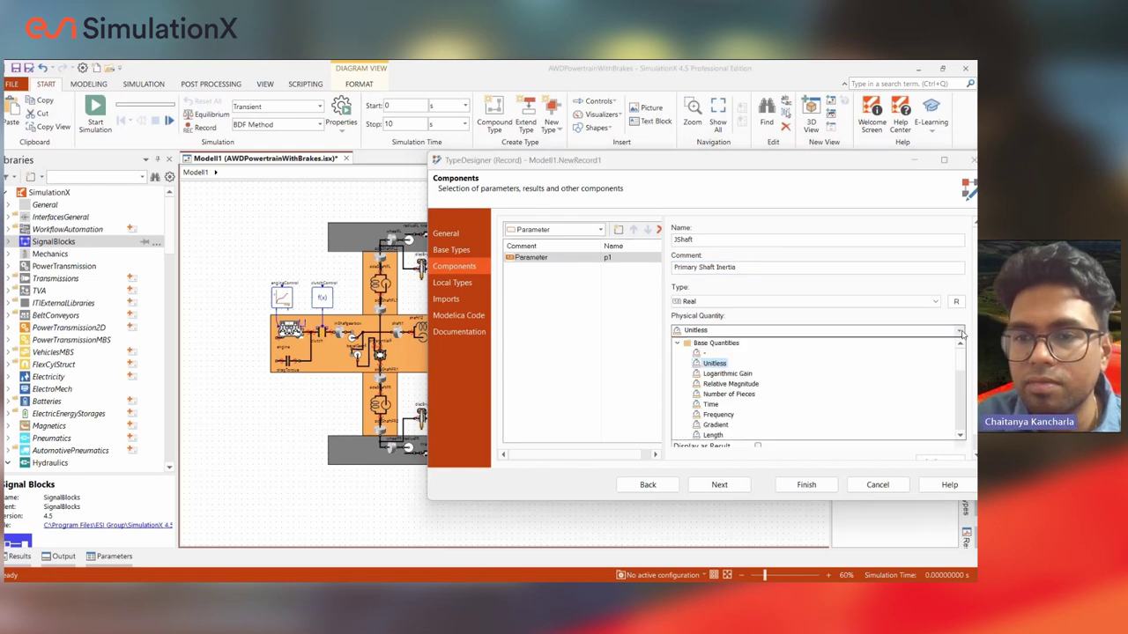
scroll(745, 386, down, 3)
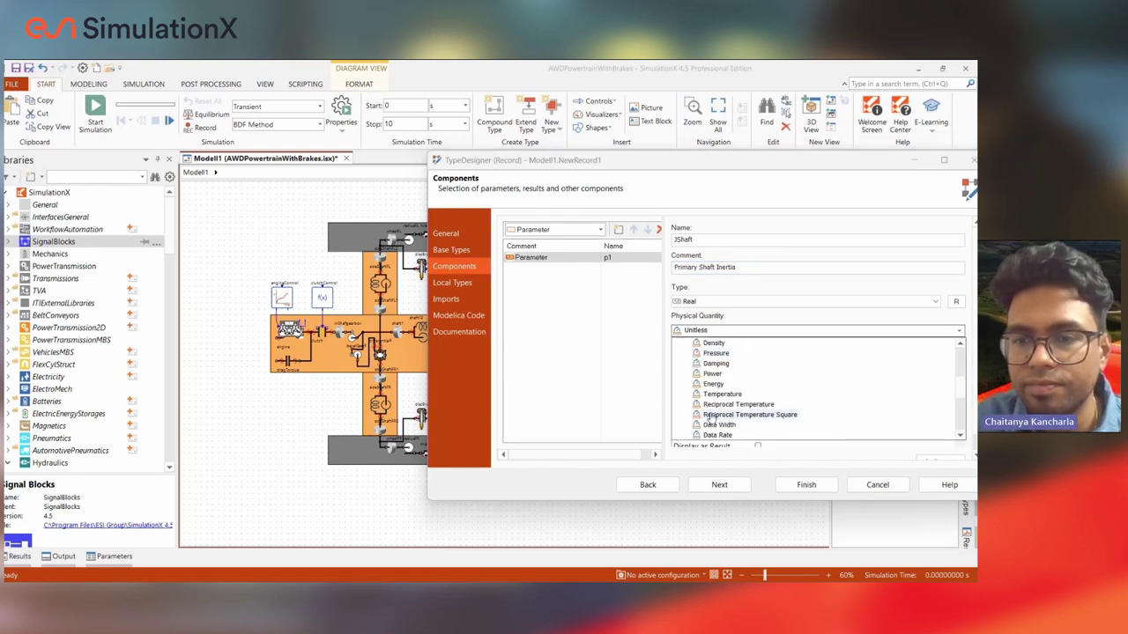
scroll(709, 396, up, 3)
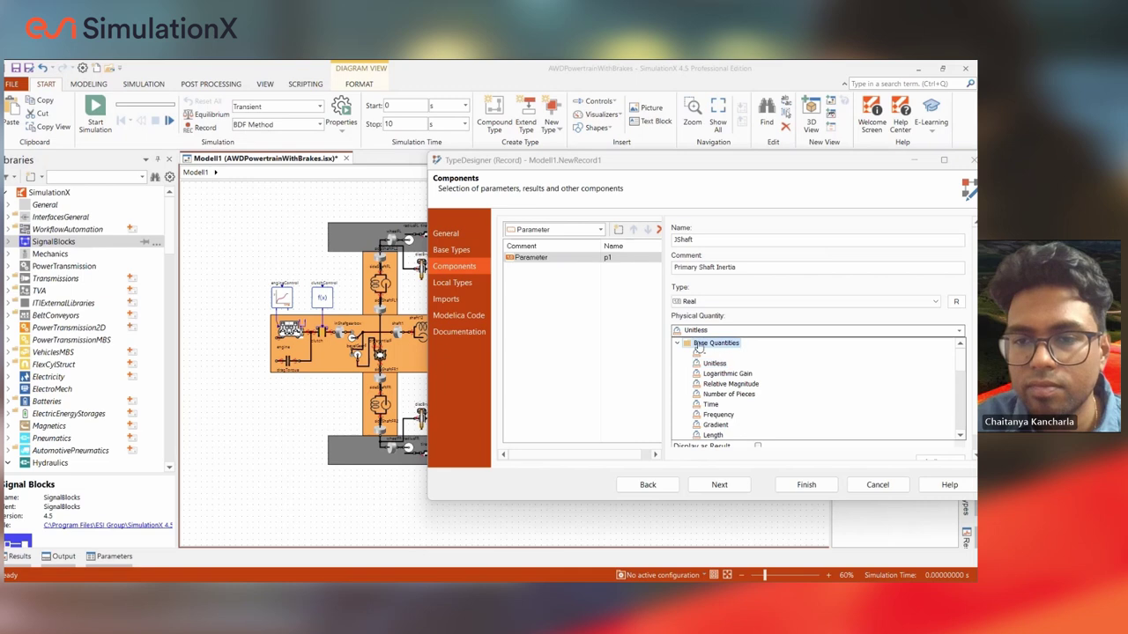
double_click(698, 346)
double_click(709, 363)
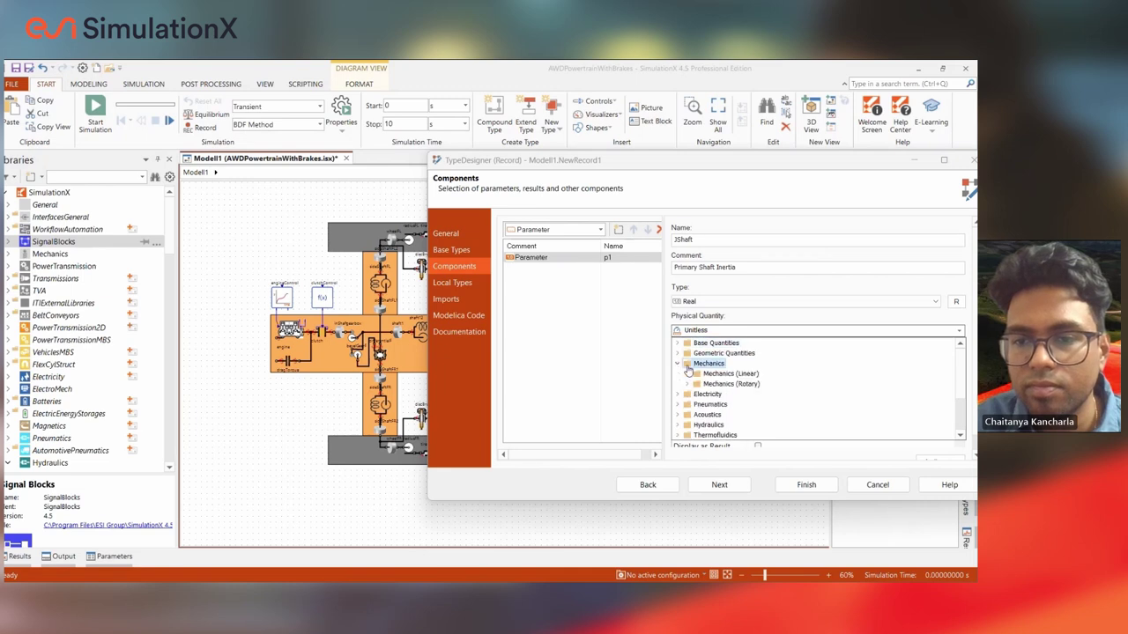
double_click(709, 384)
click(732, 379)
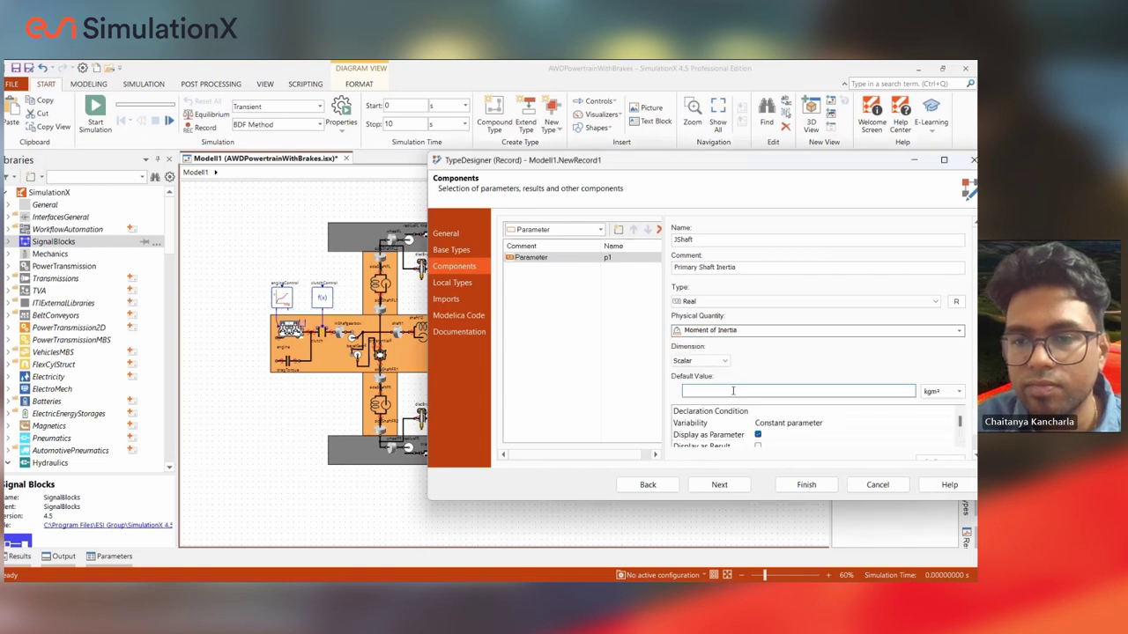
text(0.1)
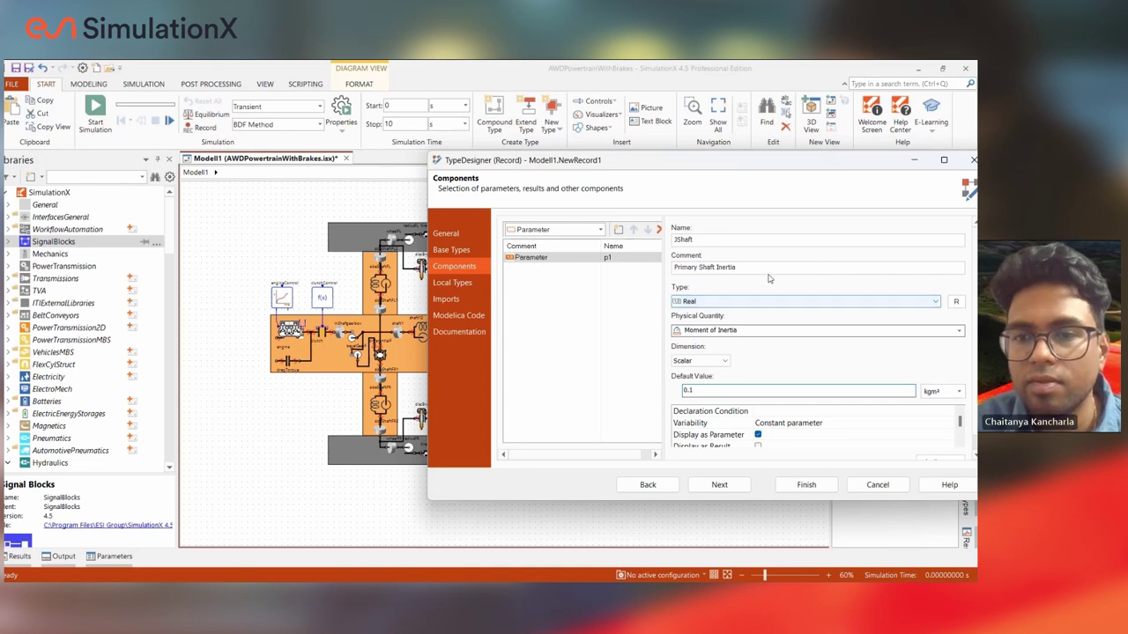
Add and remove parameter rows, name one JSideshaft, then cancel Input_Parameters without saving.
click(618, 229)
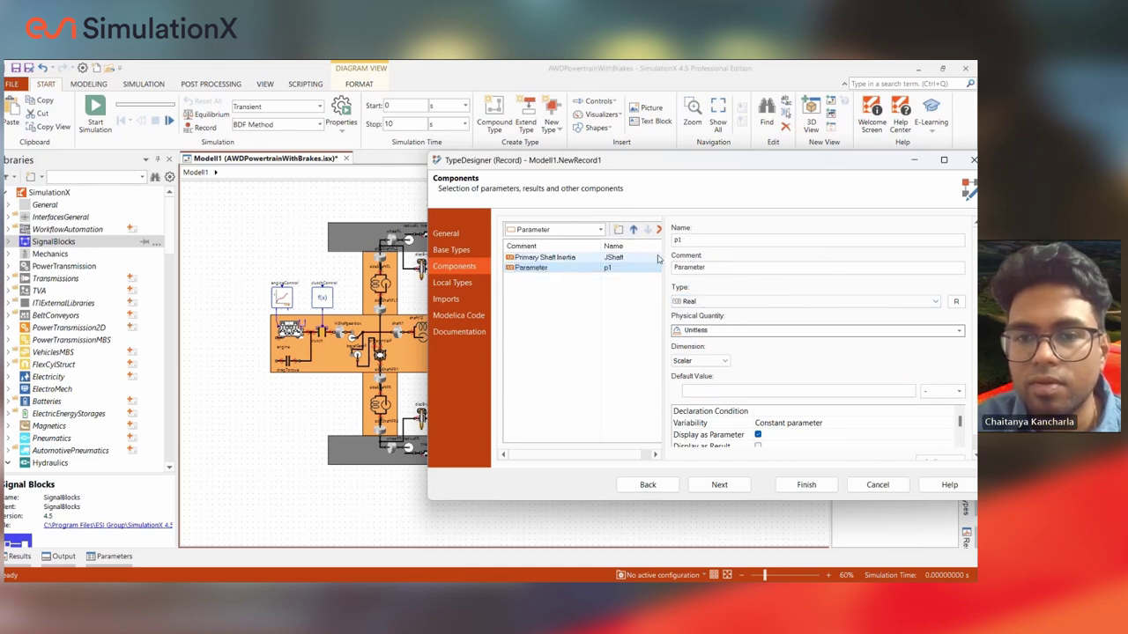
click(658, 229)
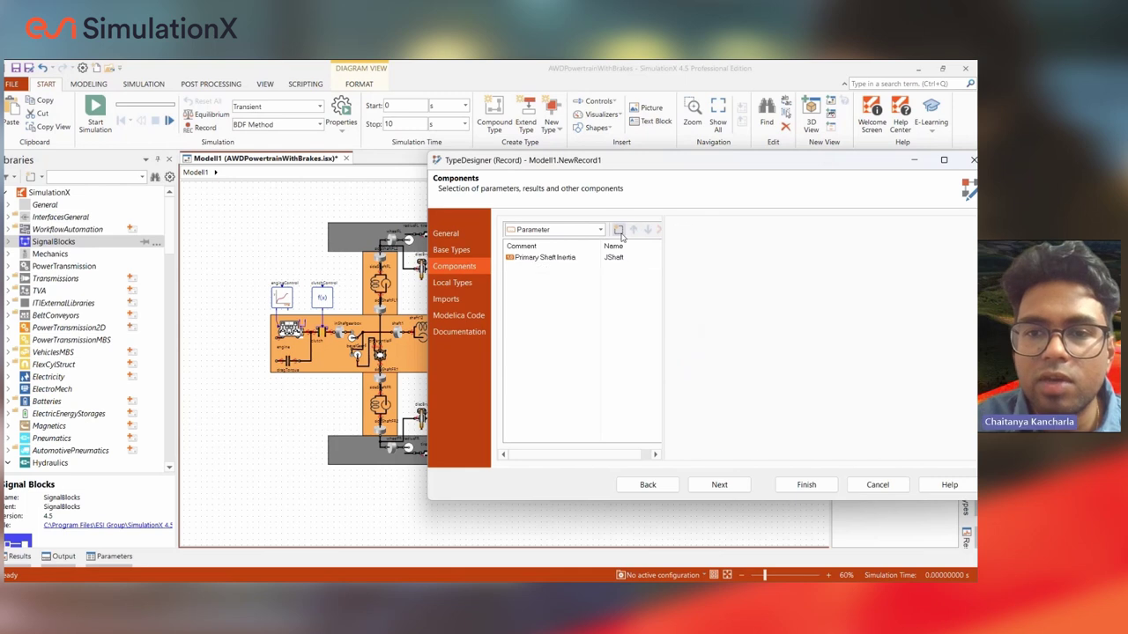
click(618, 229)
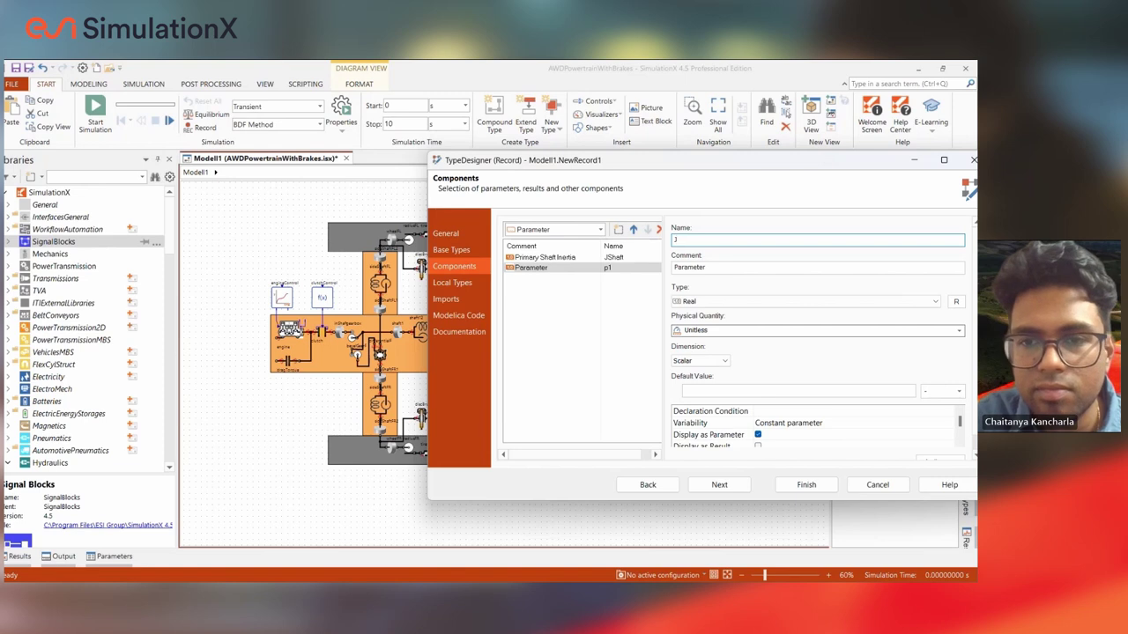
text(kl)
text(eS)
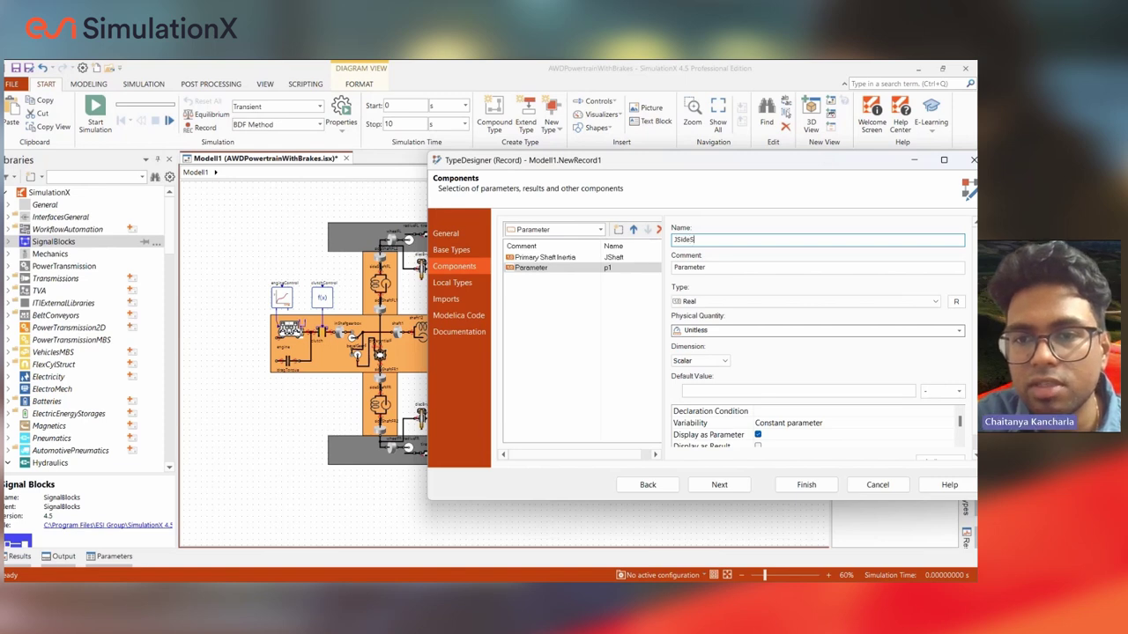
text(aft)
key(BackSpace)
key(BackSpace)
text(shaft)
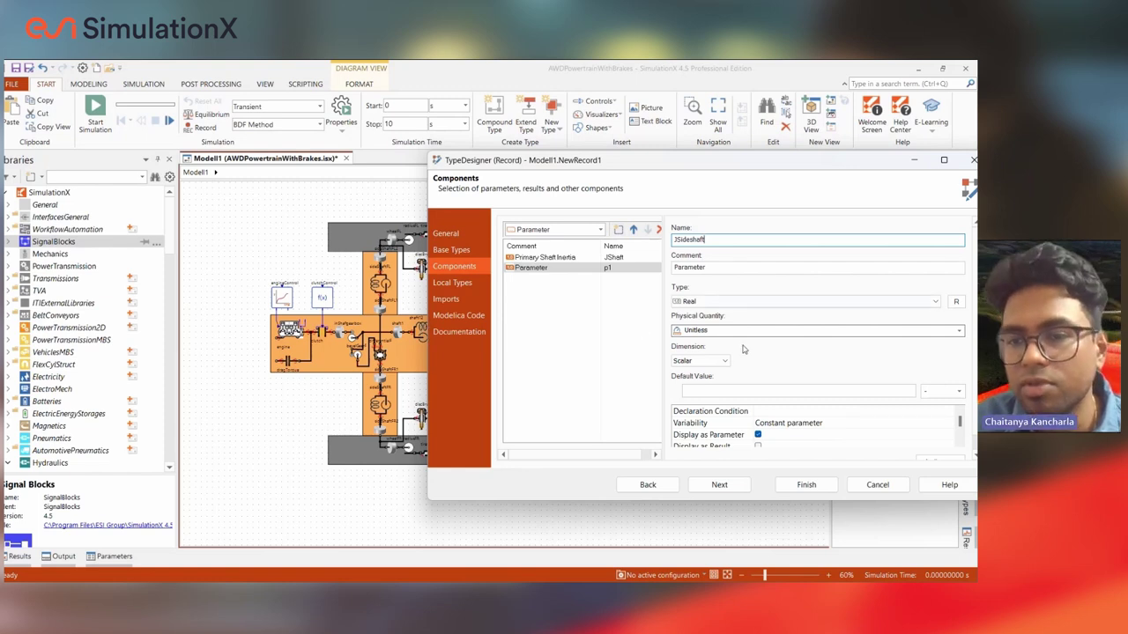
click(876, 486)
click(552, 327)
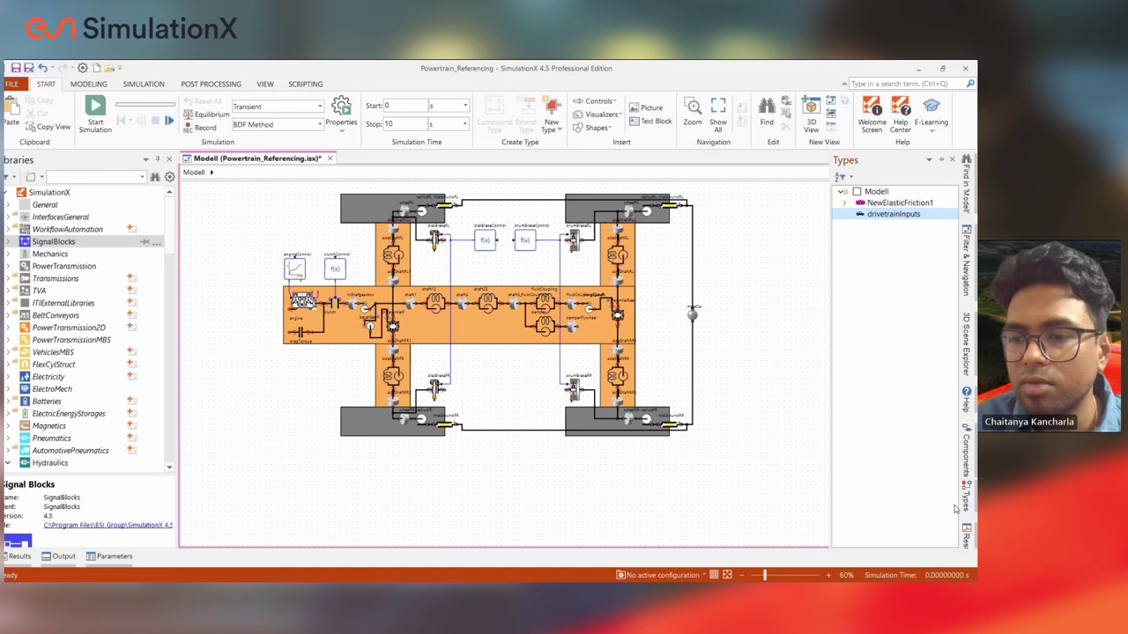
Drag a drivetrainInputs record onto the diagram to the right of the powertrain.
drag(897, 219, 744, 286)
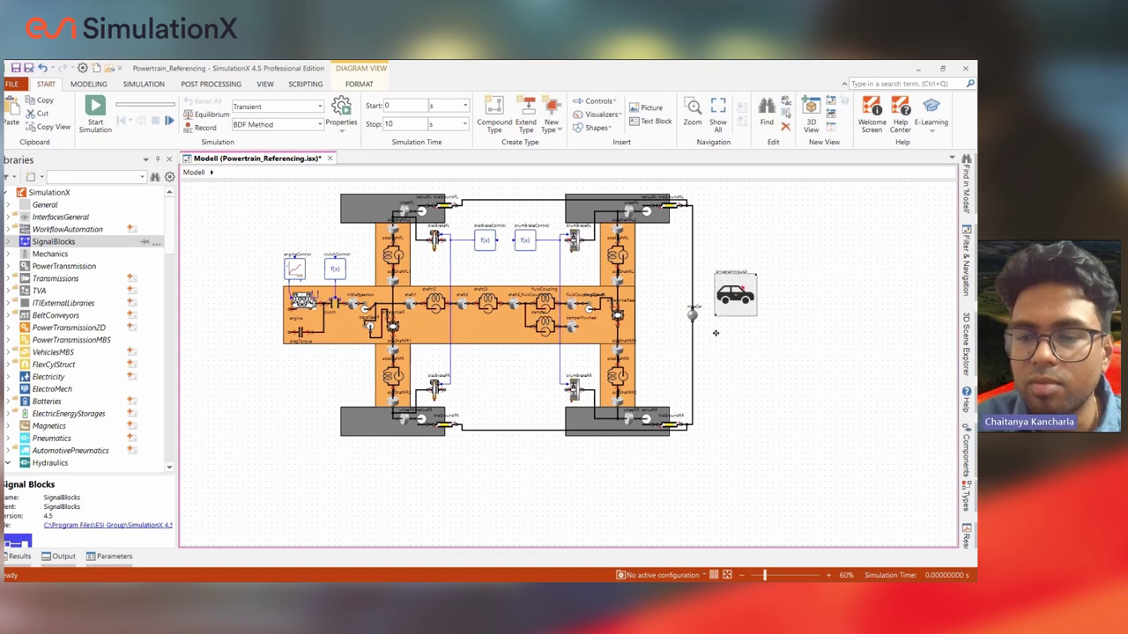
Copy the full identifier of Shaft 1 Inertia from drivetrainInputs1's properties.
double_click(734, 300)
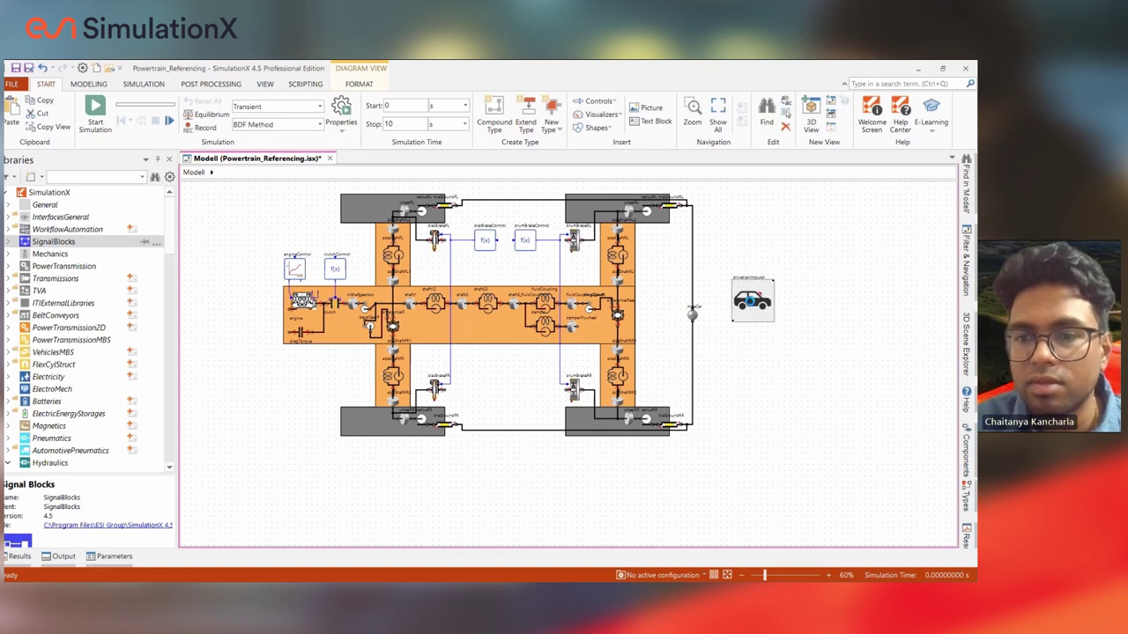
drag(291, 220, 603, 220)
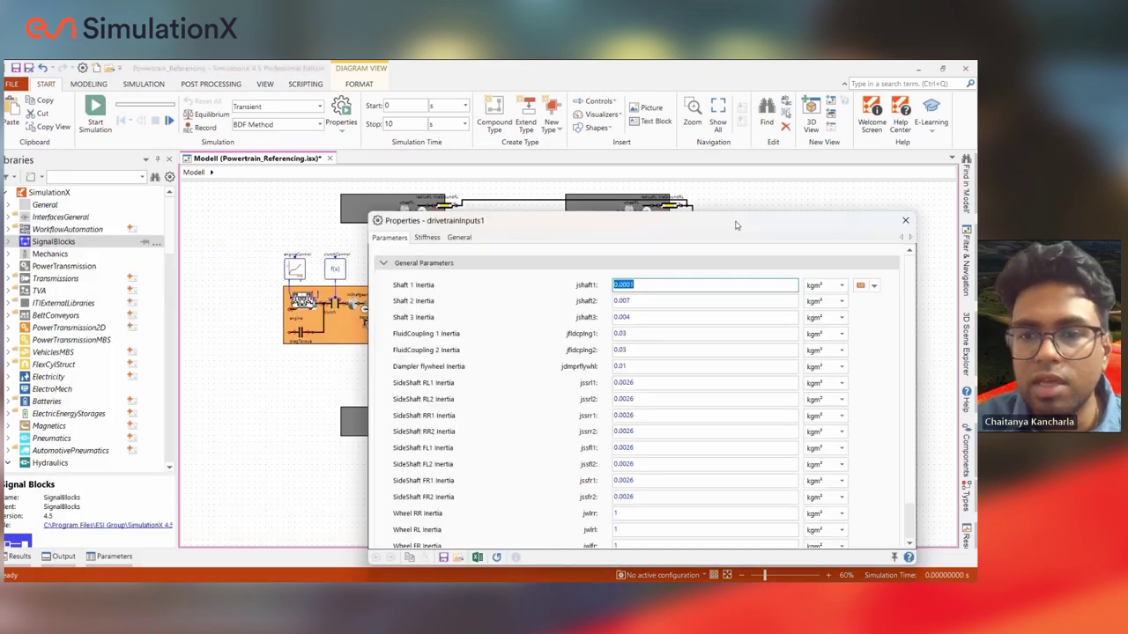
click(873, 286)
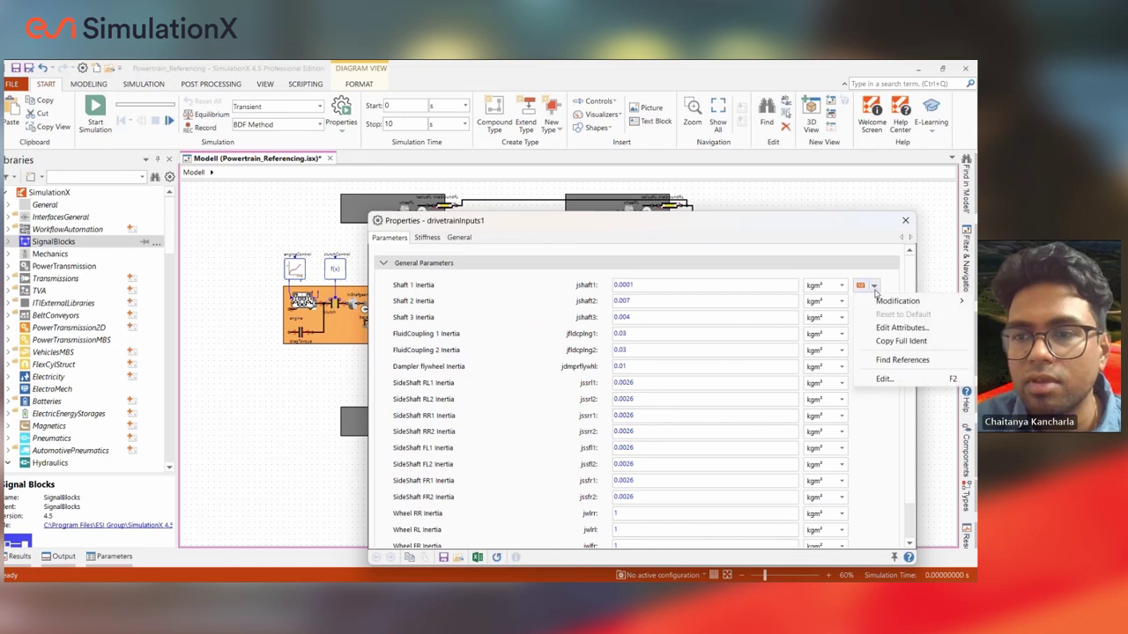
click(901, 341)
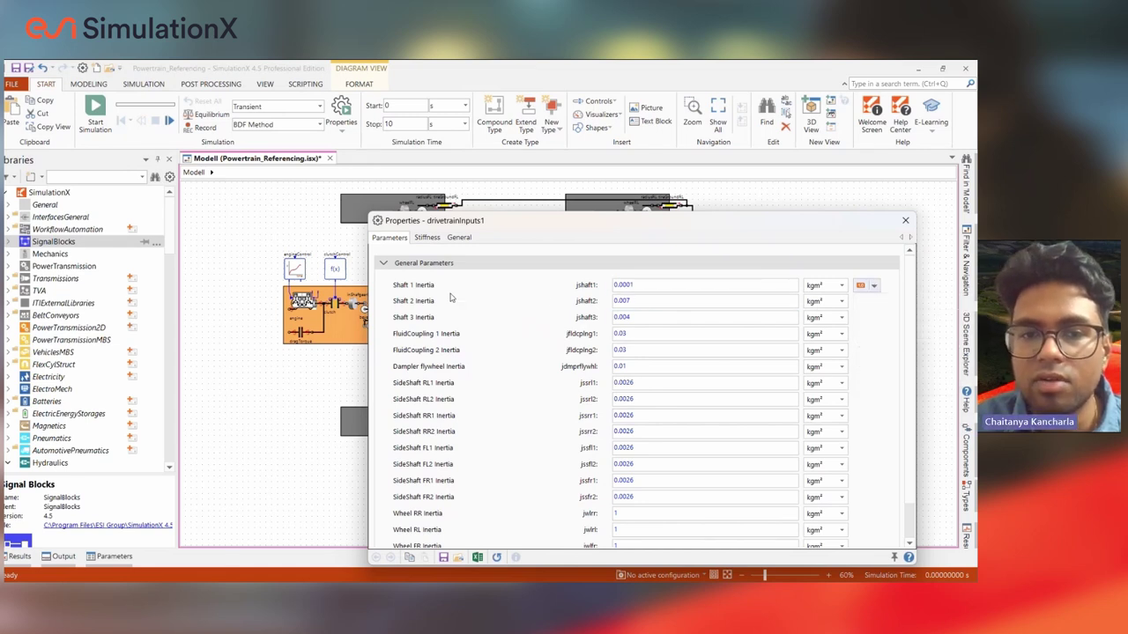
click(615, 287)
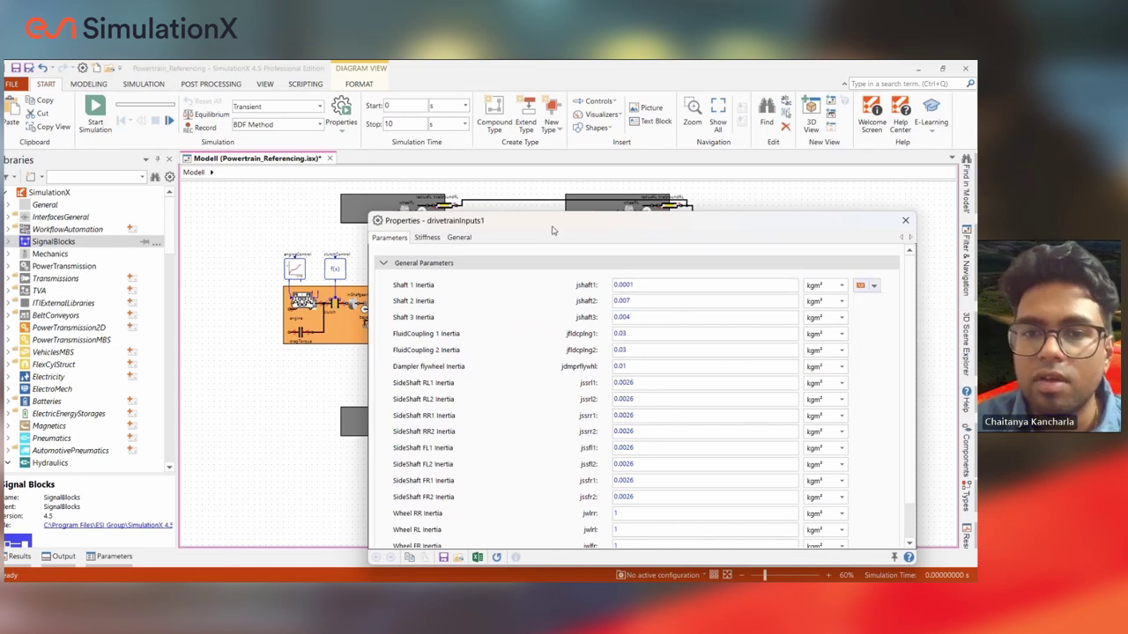
drag(552, 227, 585, 234)
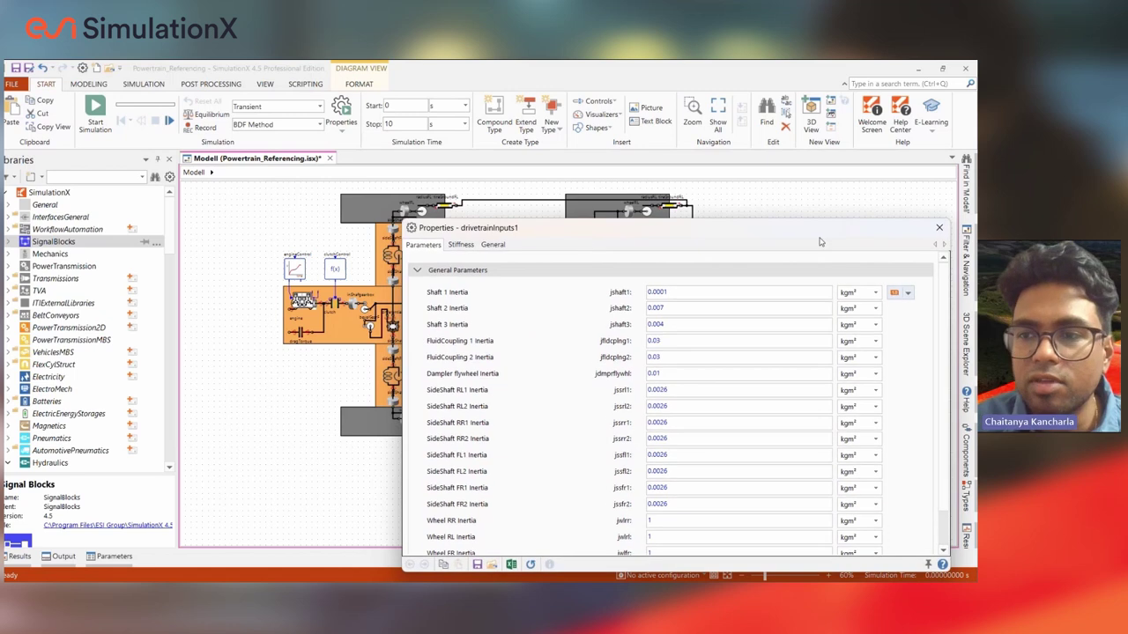
click(939, 229)
Set shaft1's moment of inertia to drivetrainInputs1.jshaft1 by pasting the reference.
double_click(410, 303)
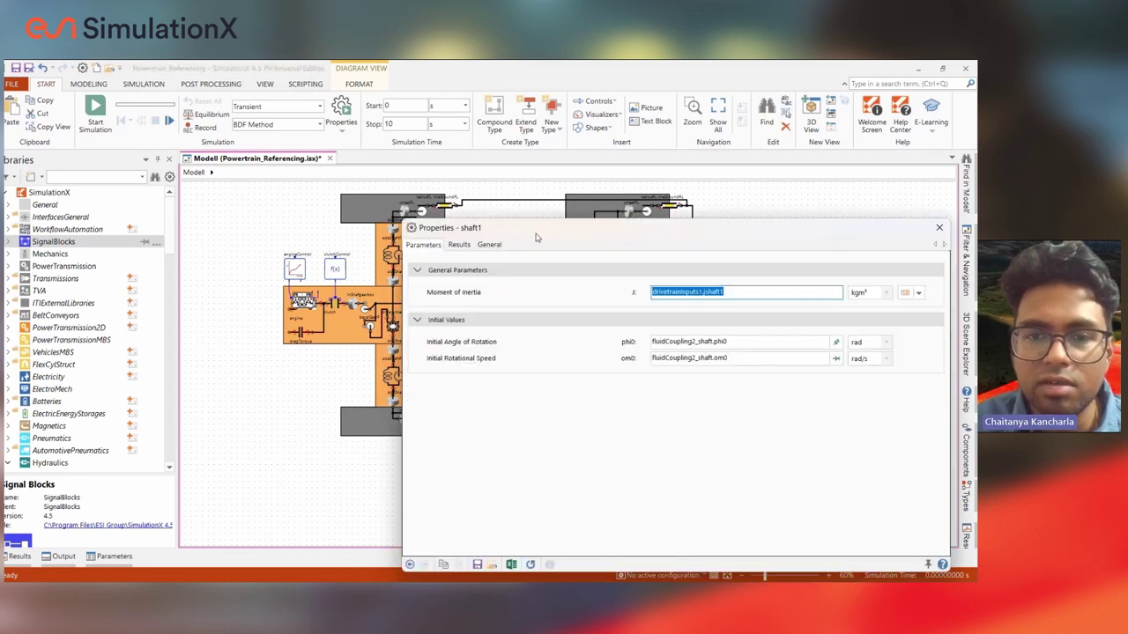
drag(573, 235, 452, 375)
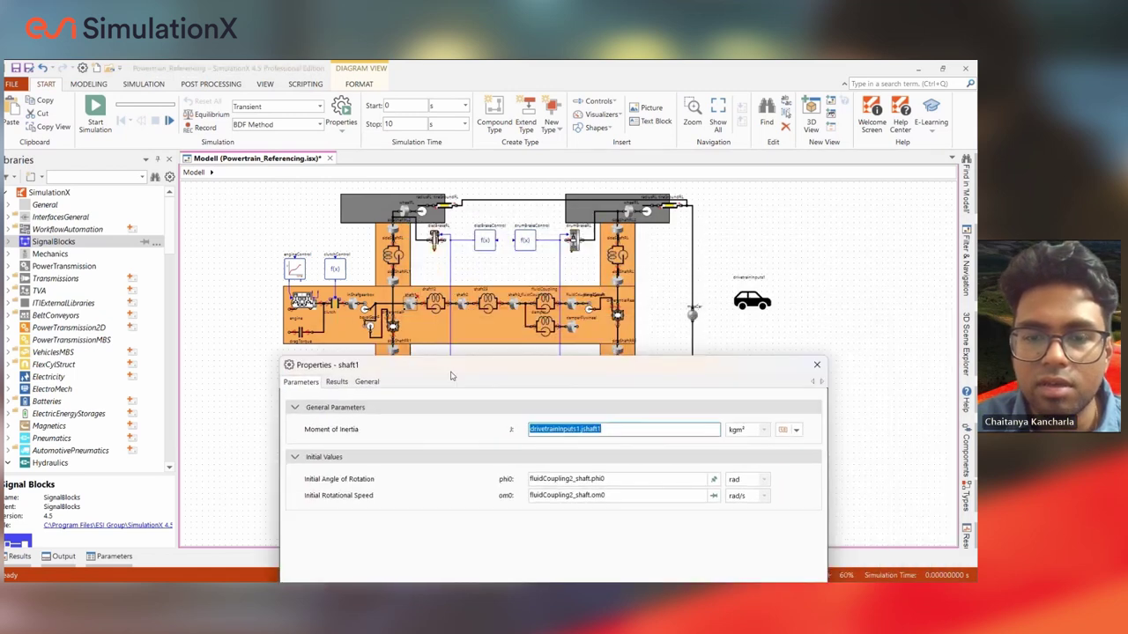
text(drivetrainInputs1.jshaft1)
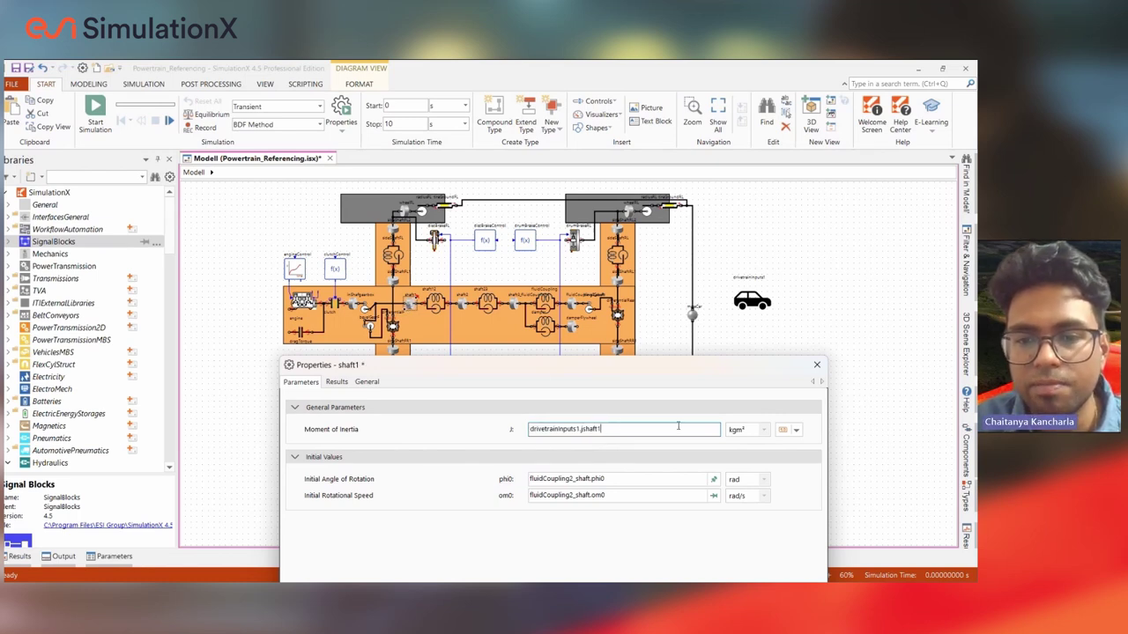
key(Return)
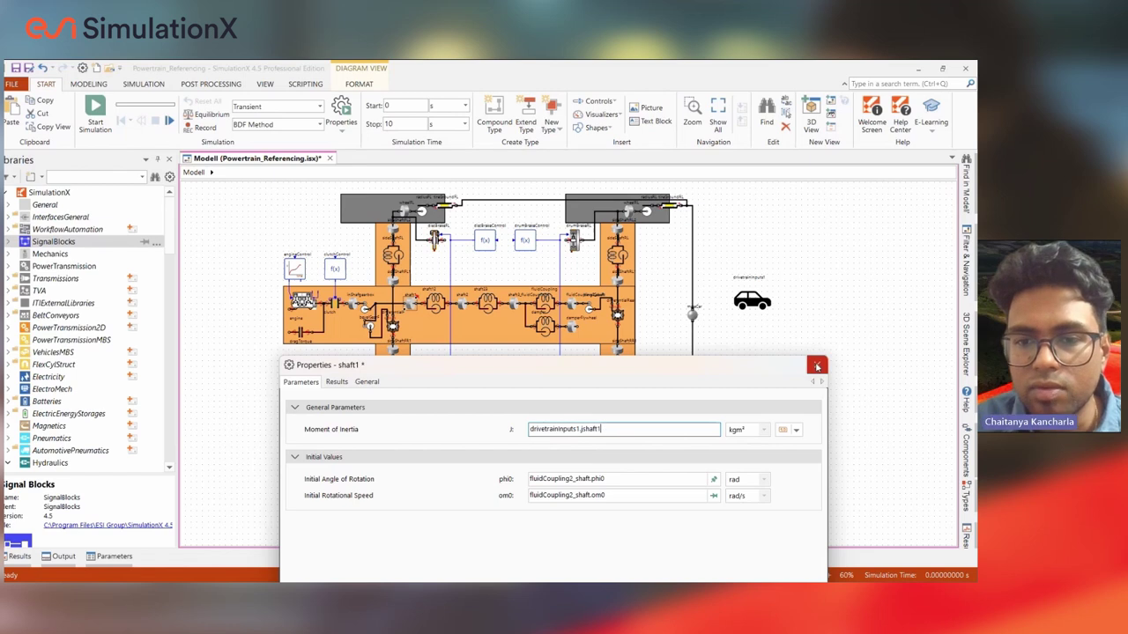
Check shaft2 and shaft12 reference the record, then open drivetrainInputs1's parameters.
double_click(460, 304)
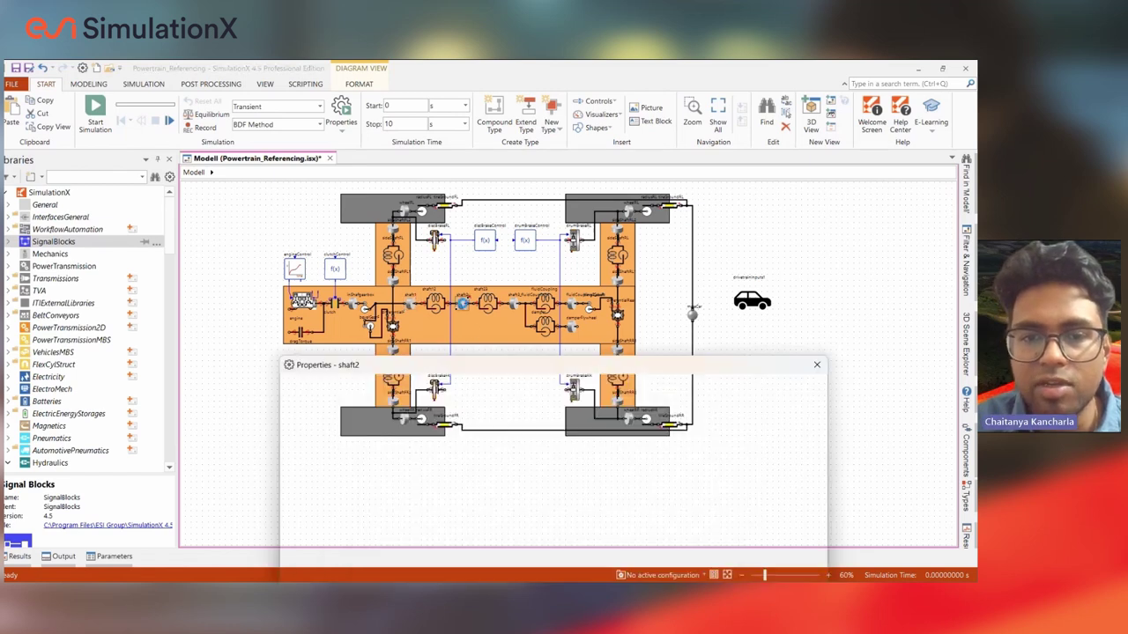
drag(698, 383, 781, 241)
drag(564, 236, 741, 227)
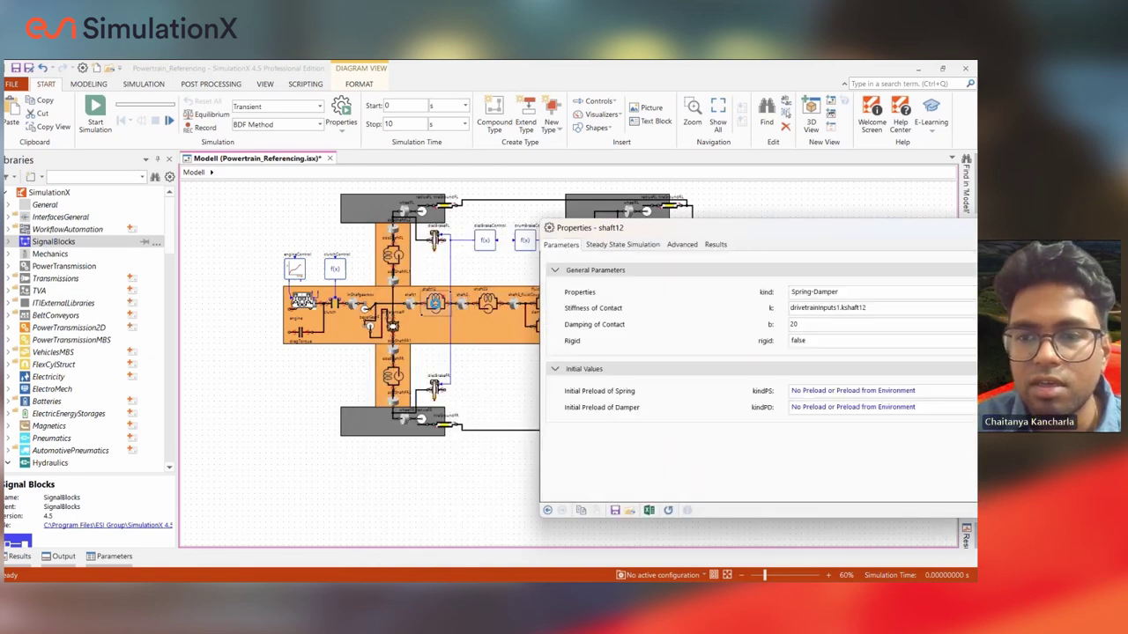
drag(900, 230, 495, 226)
click(670, 227)
click(710, 431)
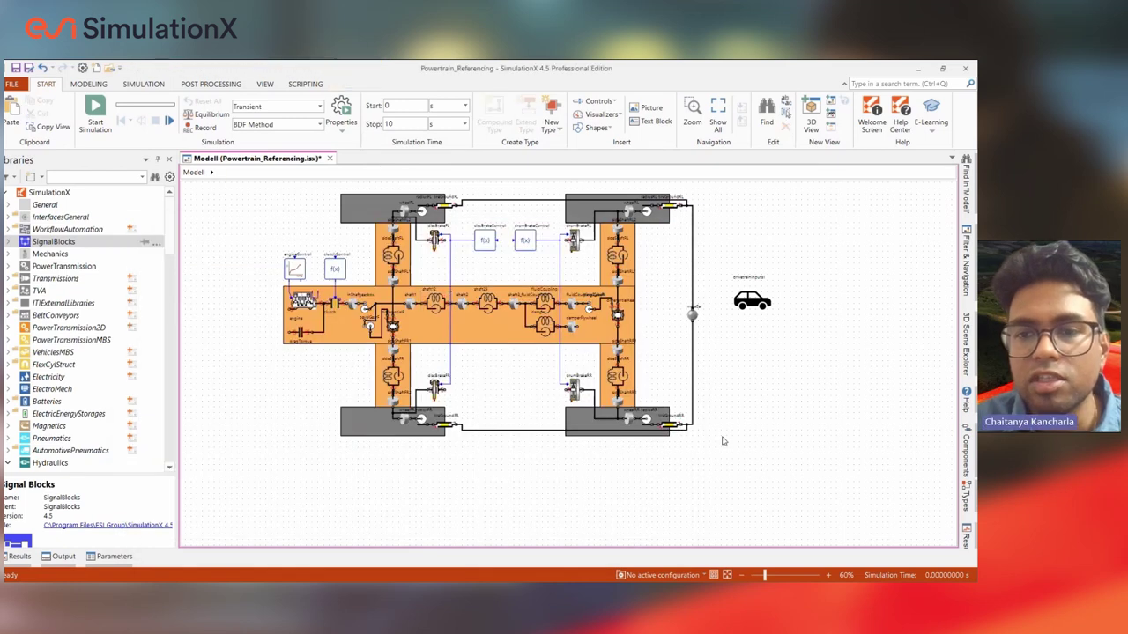
double_click(740, 304)
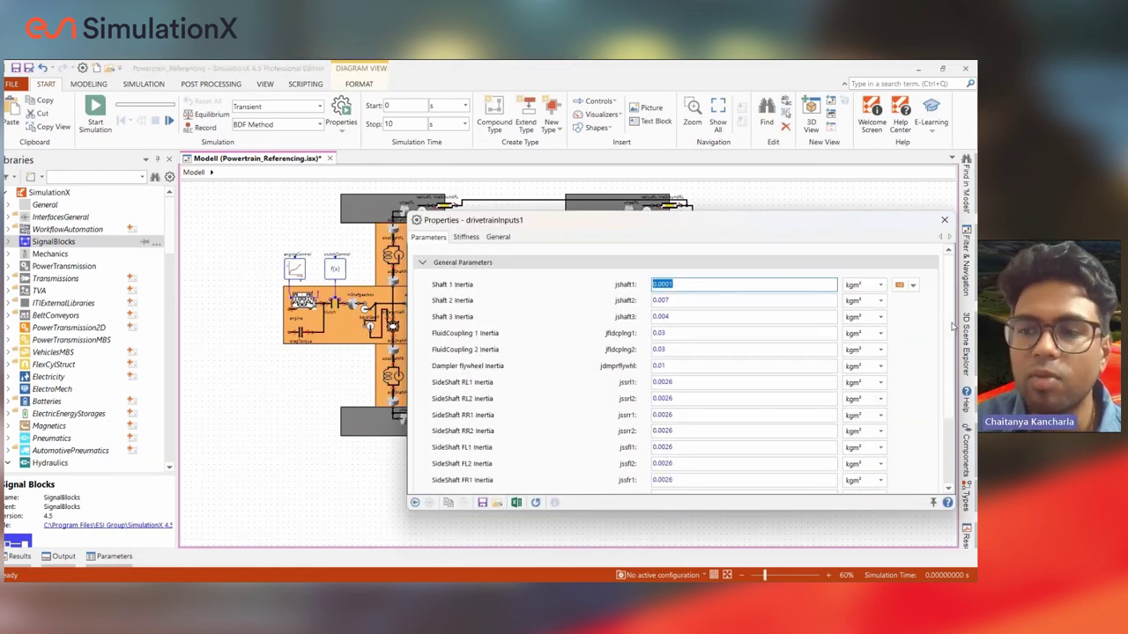
Export drivetrainInputs1's parameters to Excel as parameters.xlsx, keeping the default filters.
scroll(950, 330, down, 3)
scroll(793, 317, up, 3)
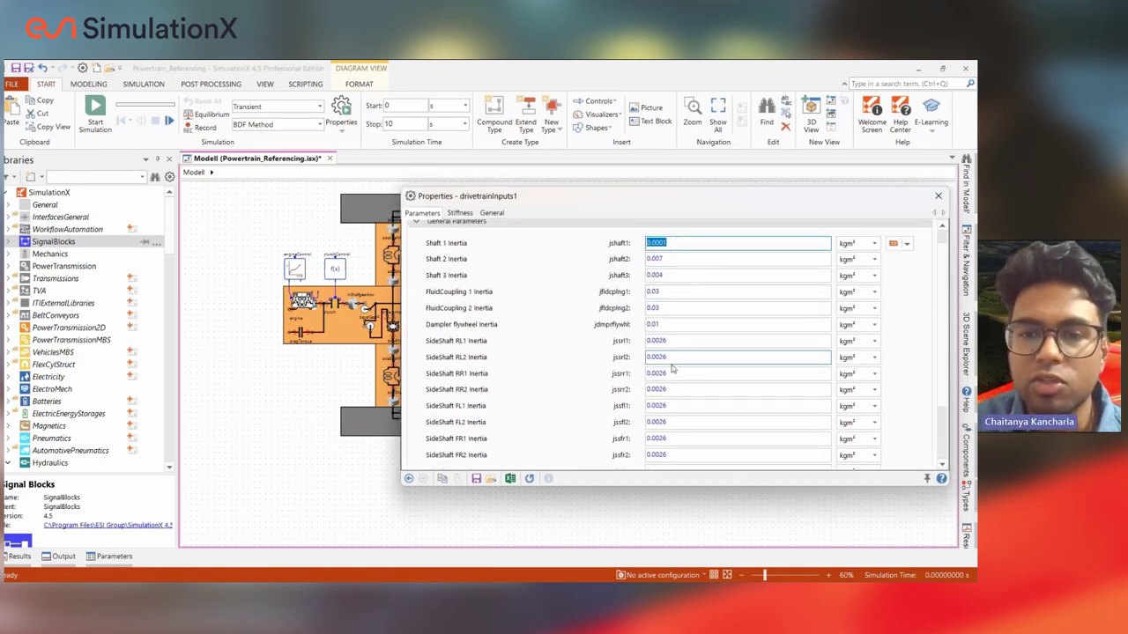
scroll(673, 392, down, 2)
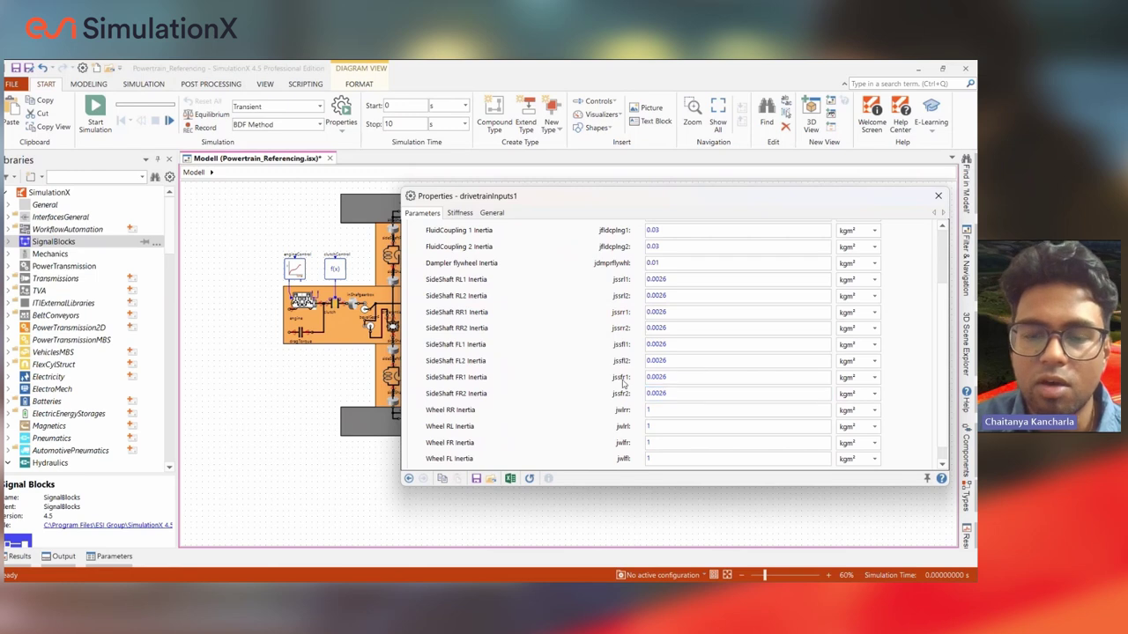
click(510, 478)
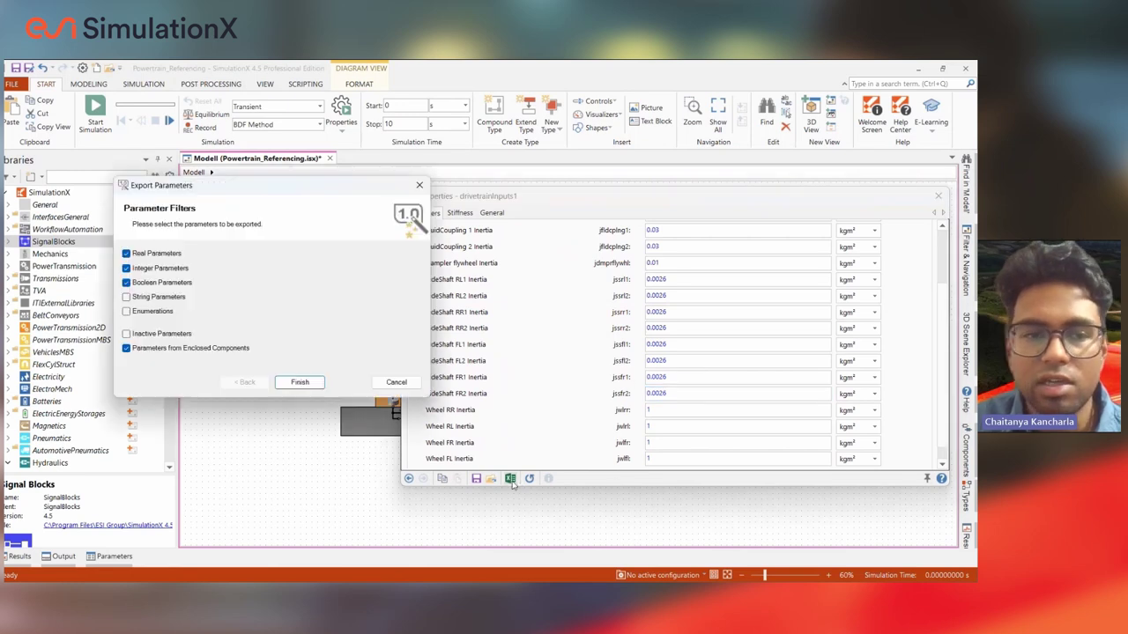
click(295, 382)
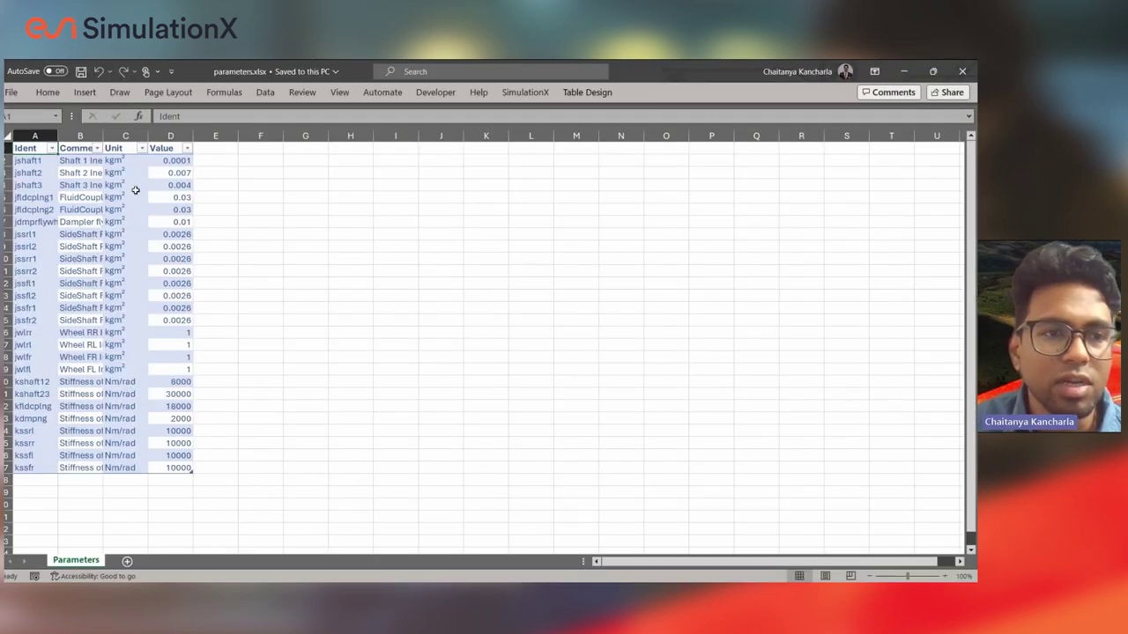
Autofit the Comment column, change jshaft2 in D3 to 0.0003, and save parameters.xlsx.
double_click(103, 136)
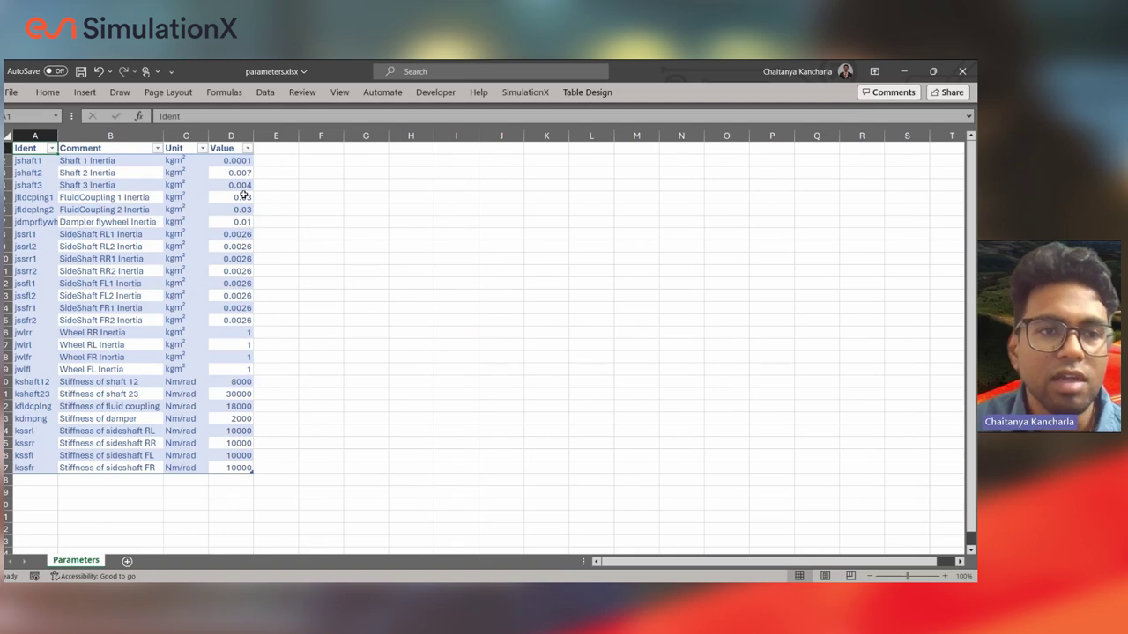
click(228, 173)
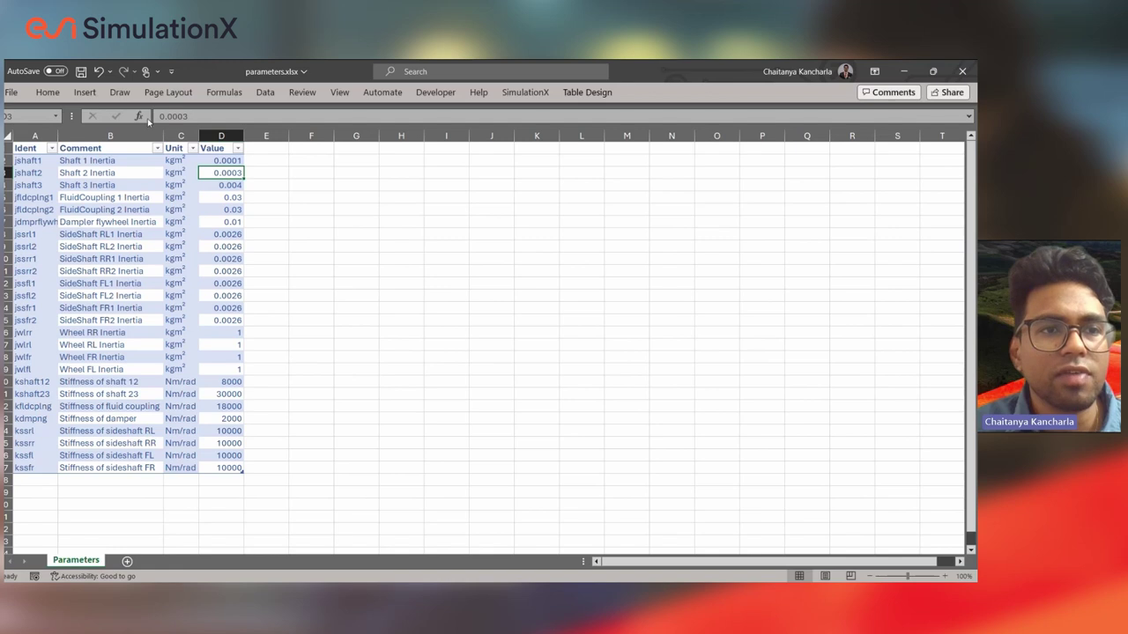
click(80, 71)
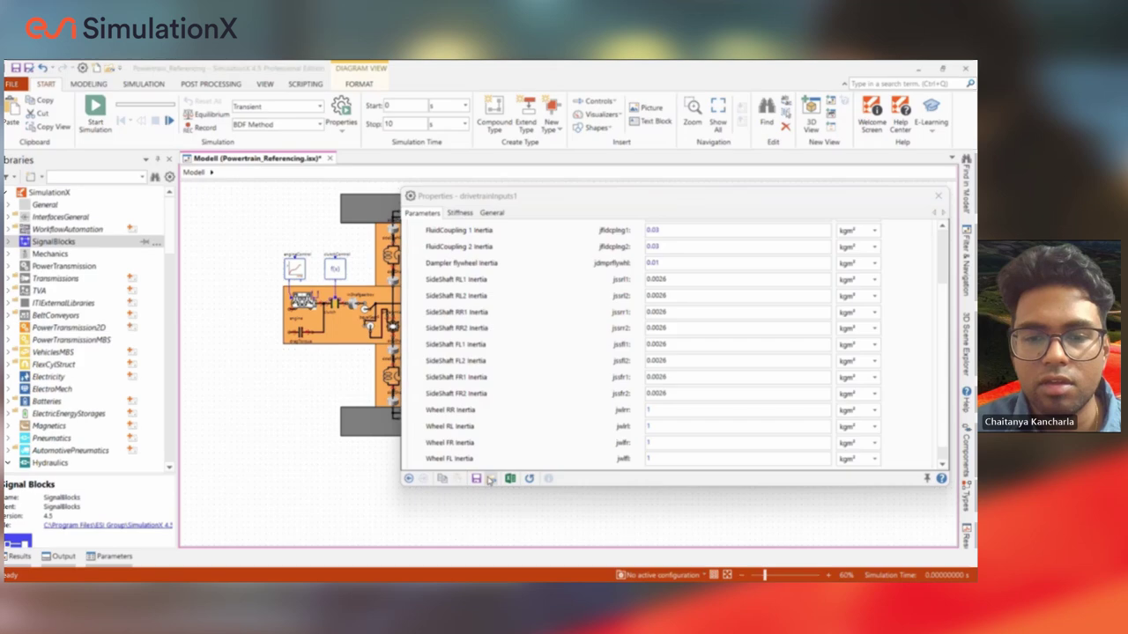
Start the import from Excel in SimulationX and choose parameters.xlsx on the Desktop.
click(489, 478)
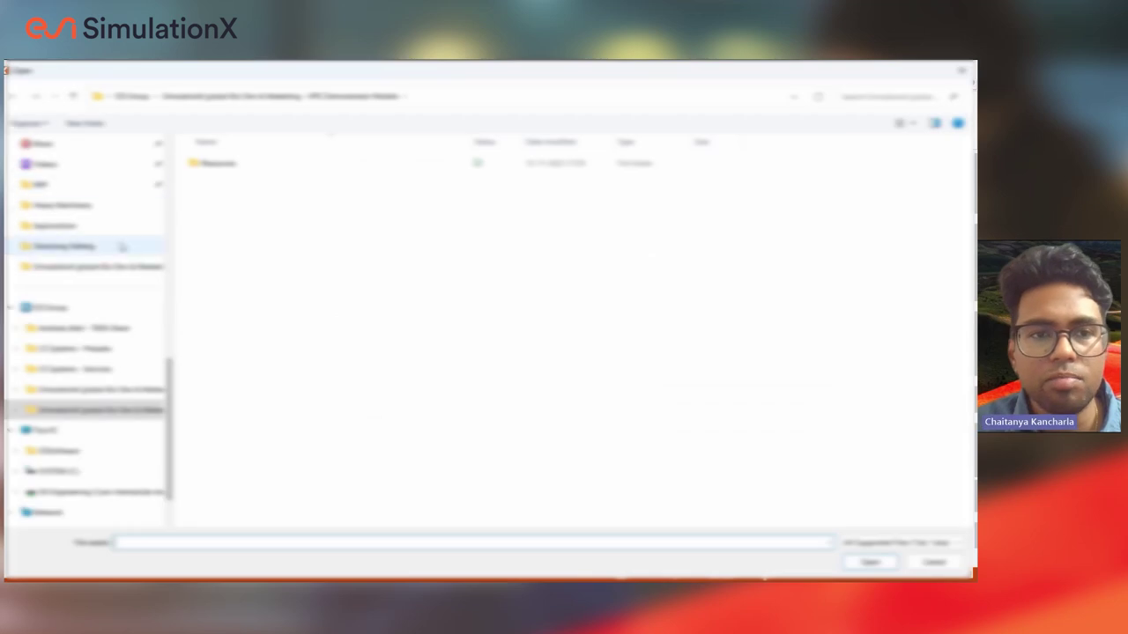
scroll(102, 362, down, 1)
scroll(97, 352, up, 5)
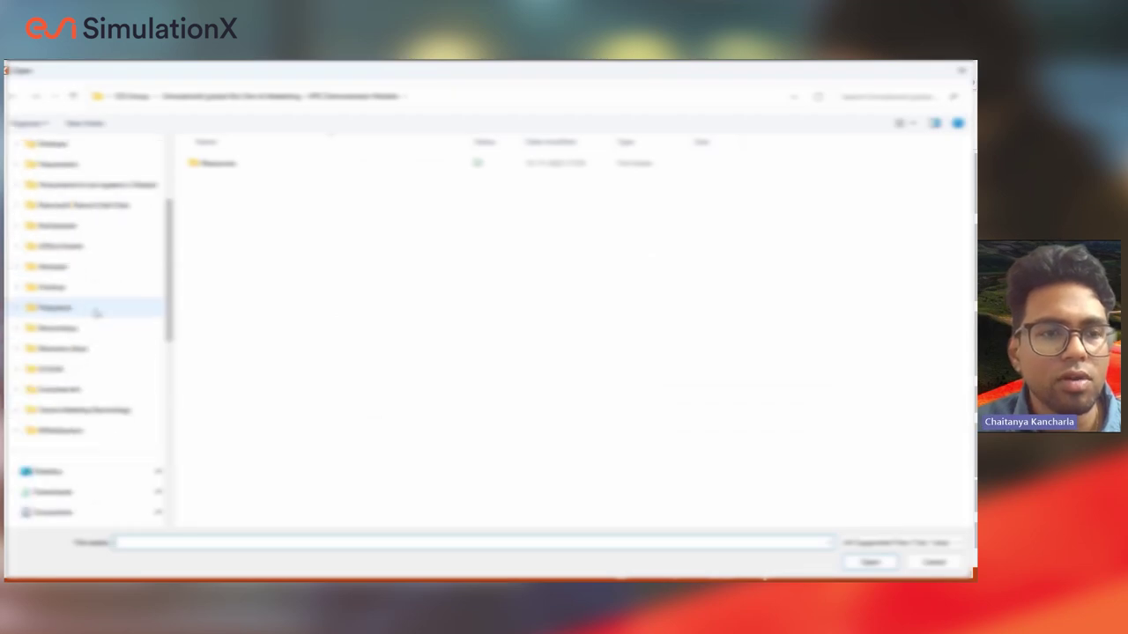
scroll(71, 291, up, 3)
scroll(59, 296, down, 5)
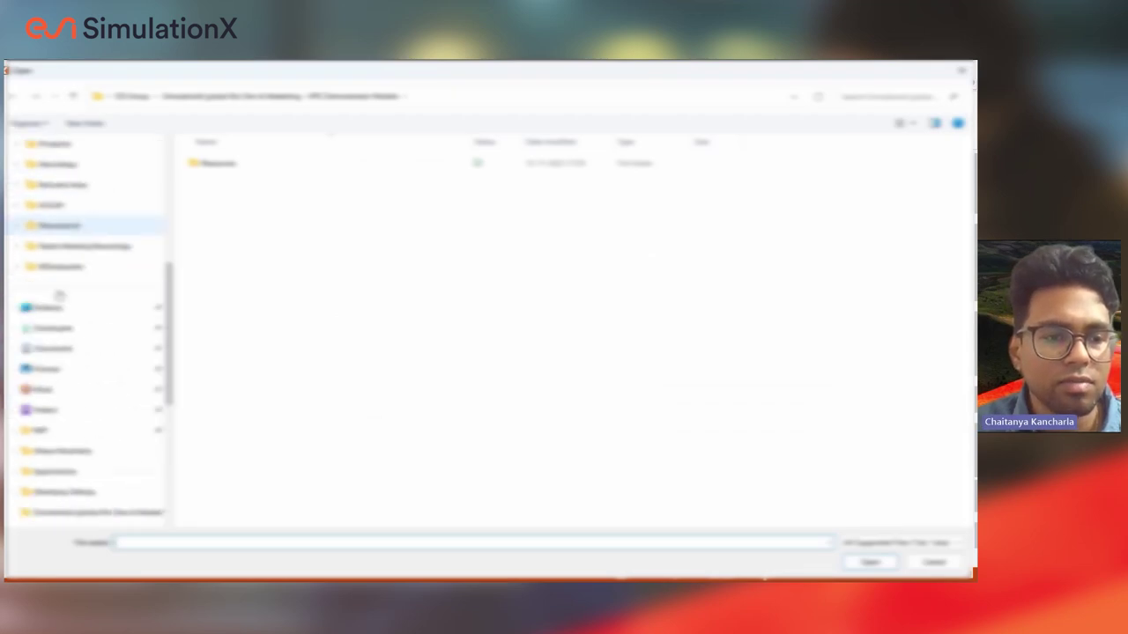
click(47, 308)
click(239, 206)
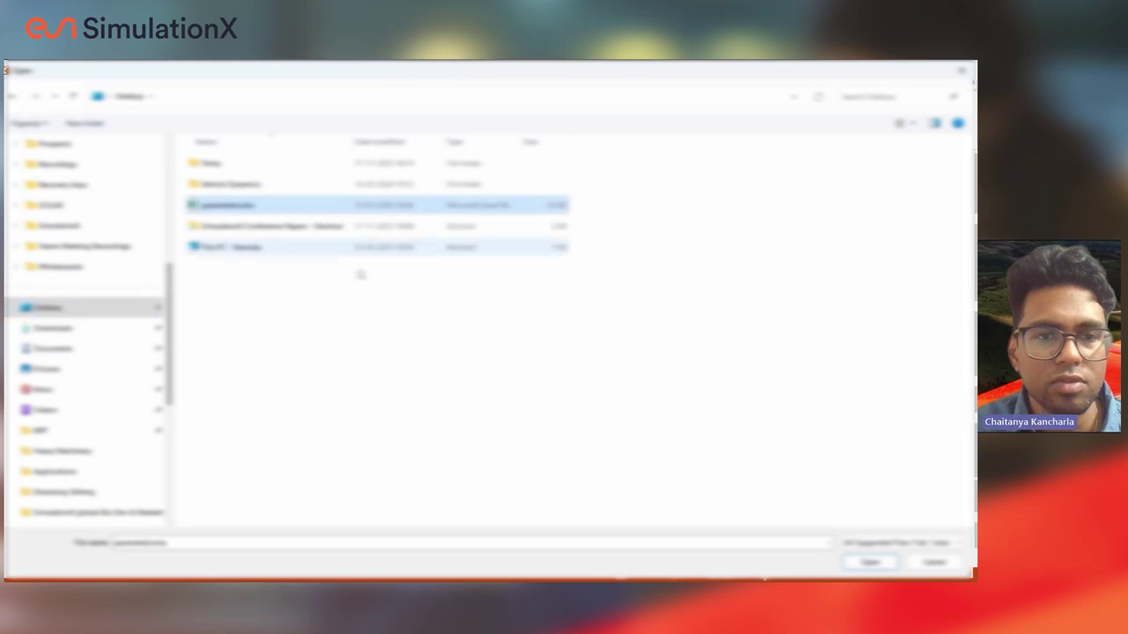
Import the chosen Excel workbook, confirm Shaft 2 Inertia reads 0.0003 kgm², and close drivetrainInputs1's properties.
click(869, 562)
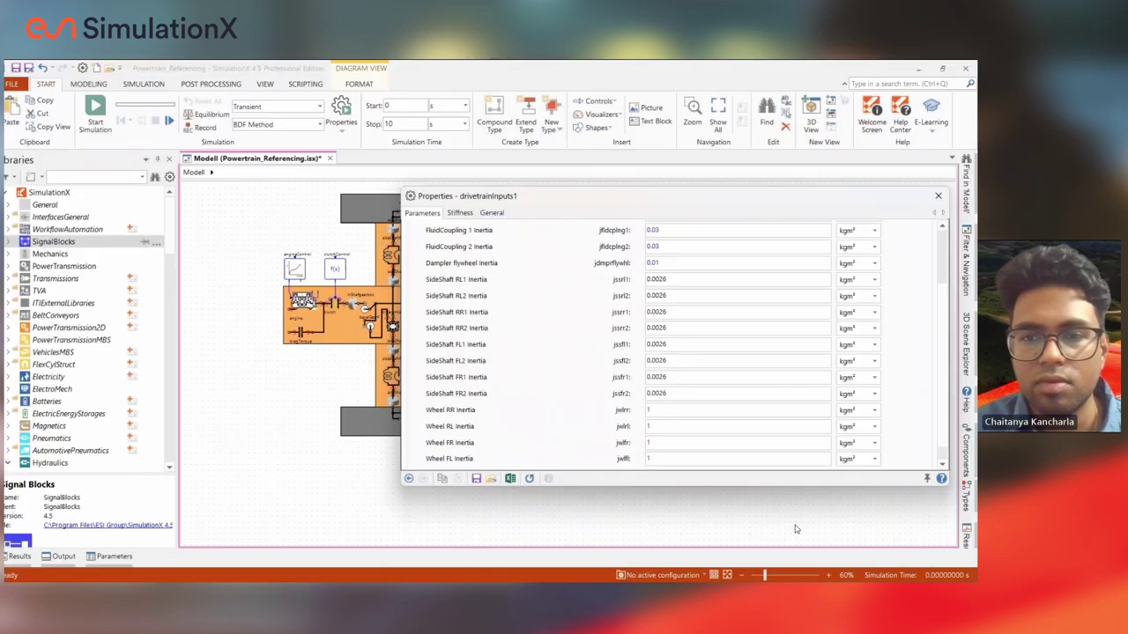
scroll(738, 346, up, 3)
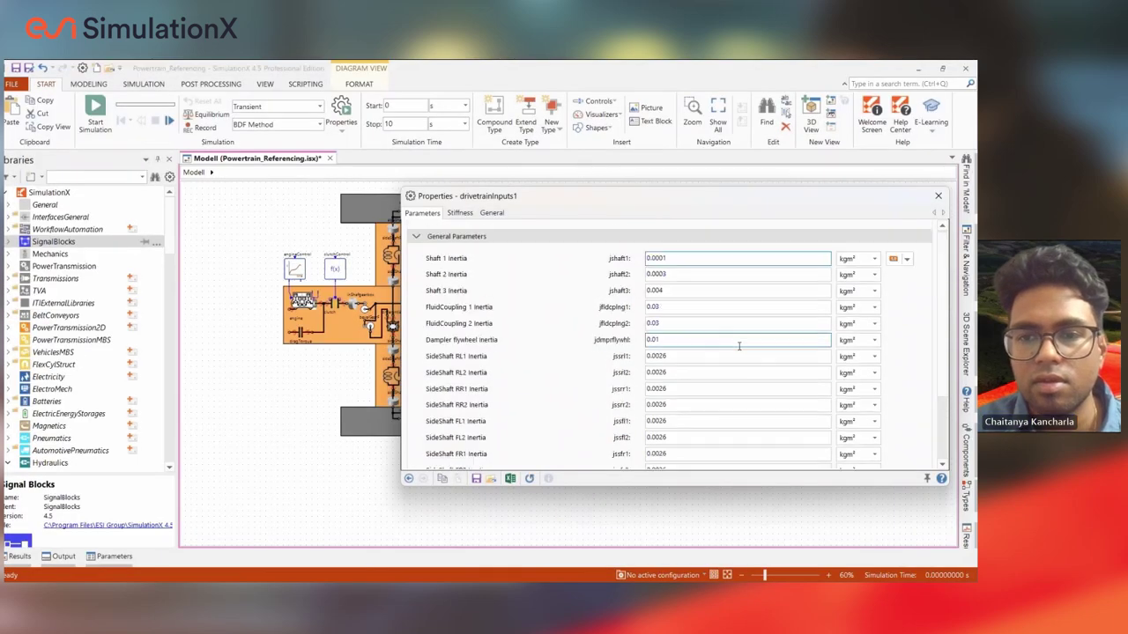
click(678, 273)
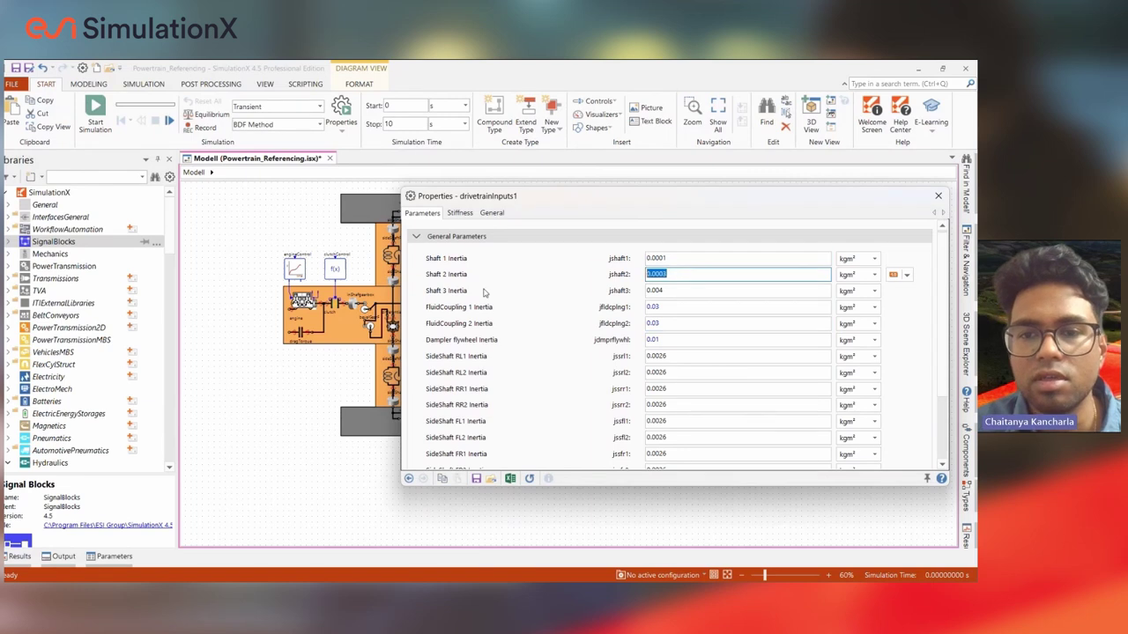
click(685, 273)
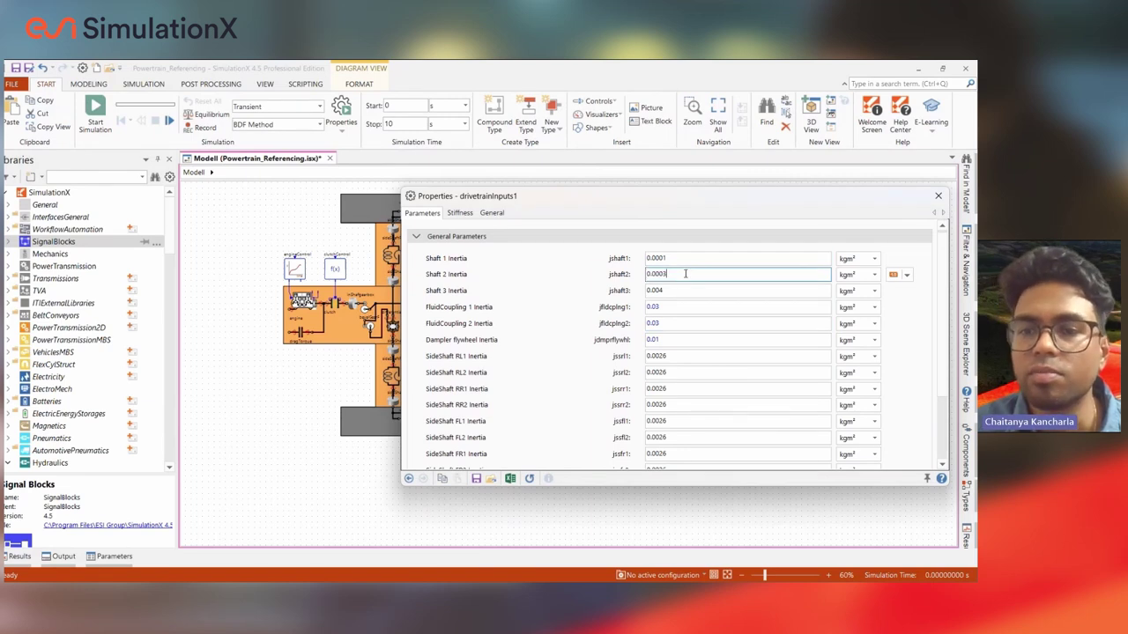
click(937, 195)
click(568, 494)
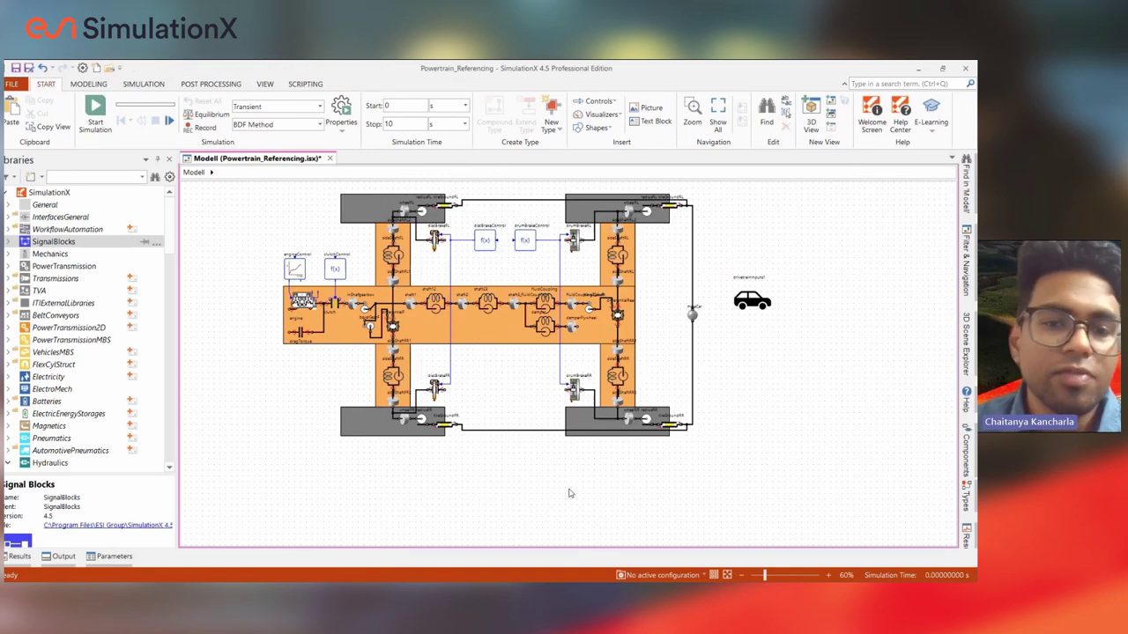